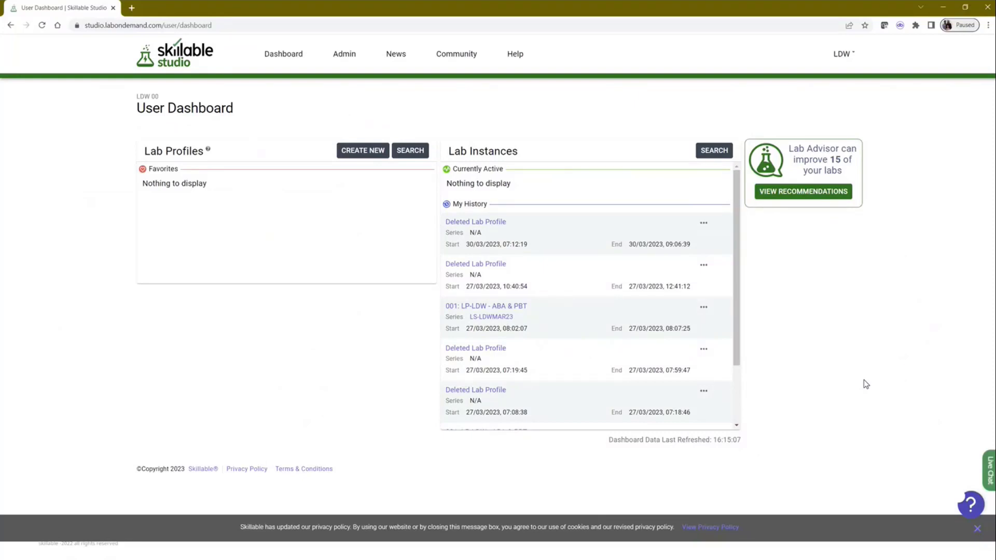
Run an unfiltered search on the Find Tags page under Admin, confirming no tags exist
click(354, 61)
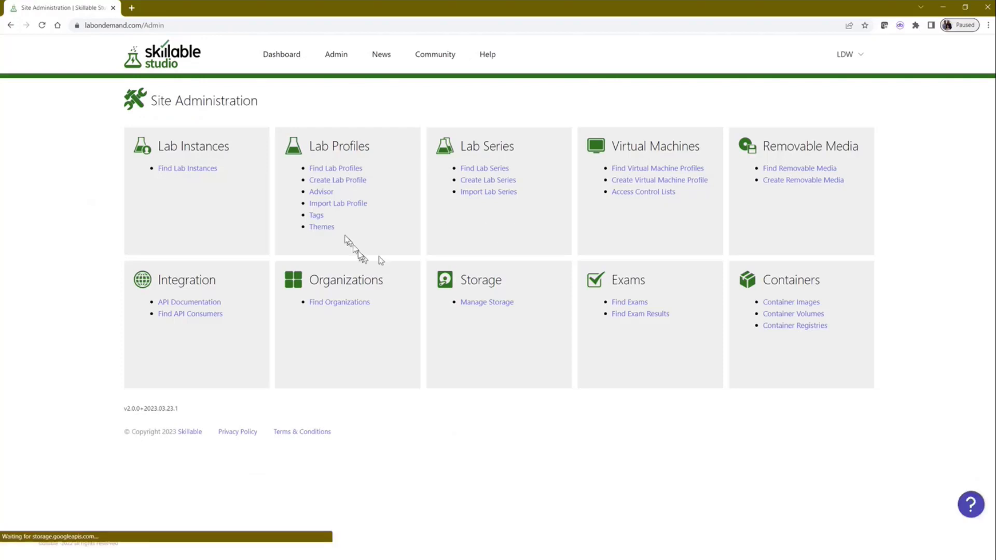
click(318, 216)
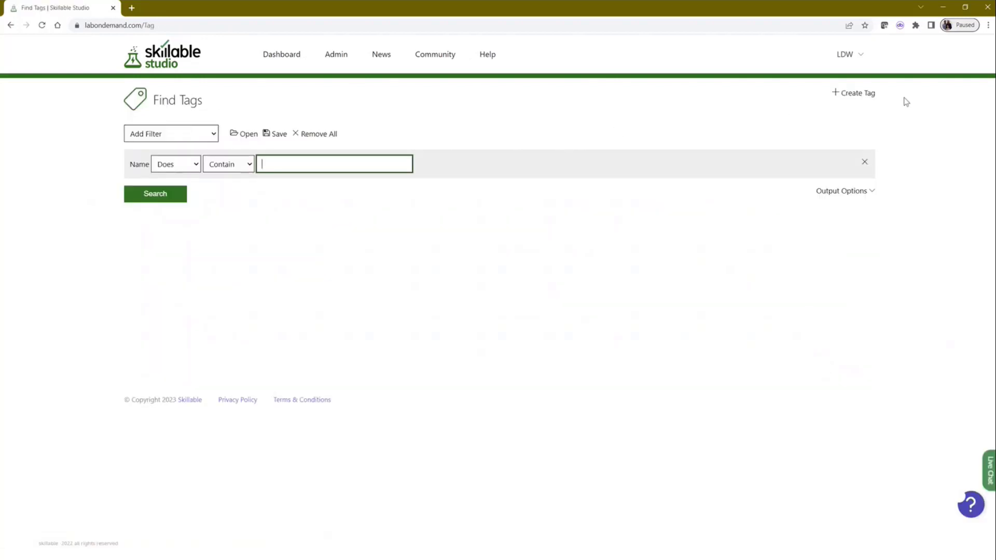
click(165, 196)
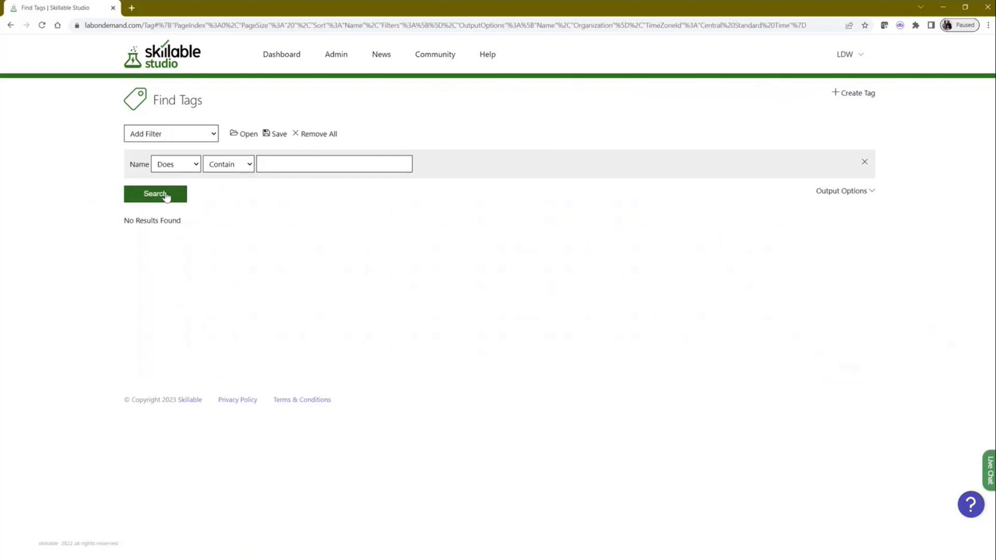
Create a tag named 'Lab Developer Workshop Month' with values Jan23, Feb23, Mar23 and Apr23
click(854, 97)
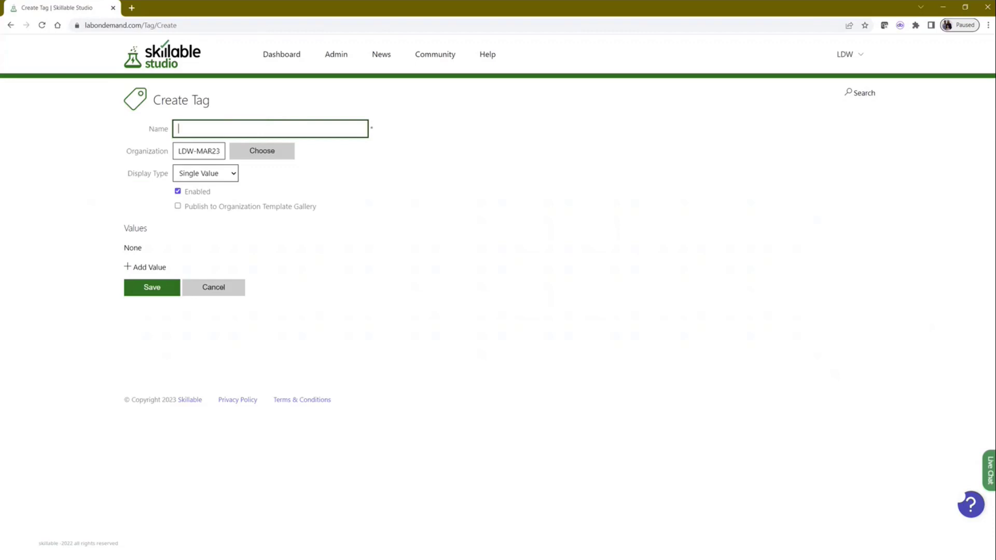
text(Lab Developer Workshop Month)
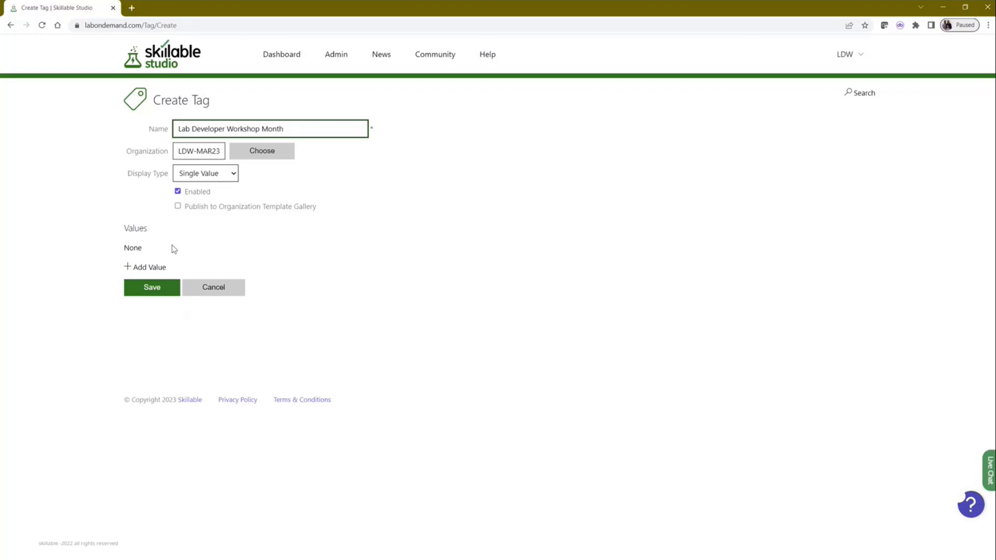
click(152, 269)
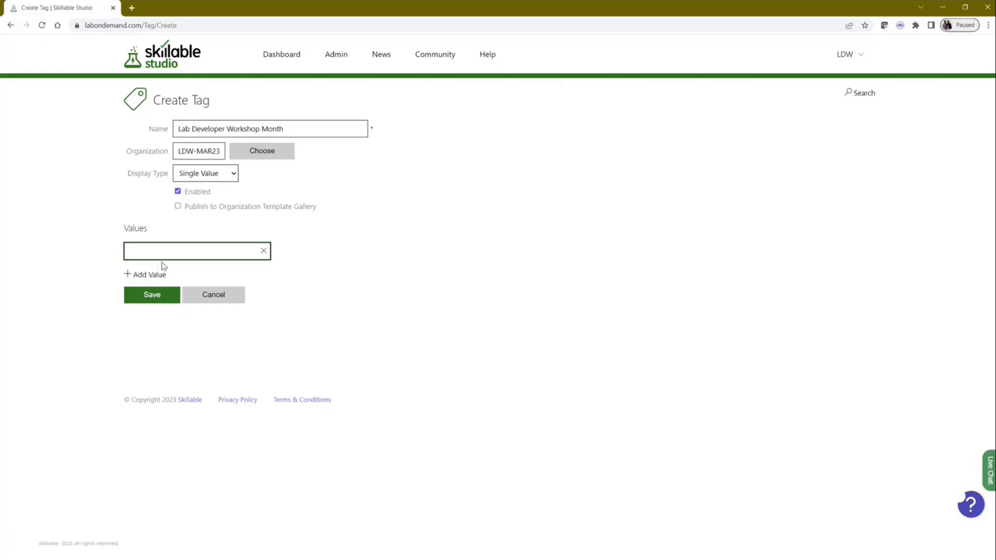
text(Jan23)
click(150, 274)
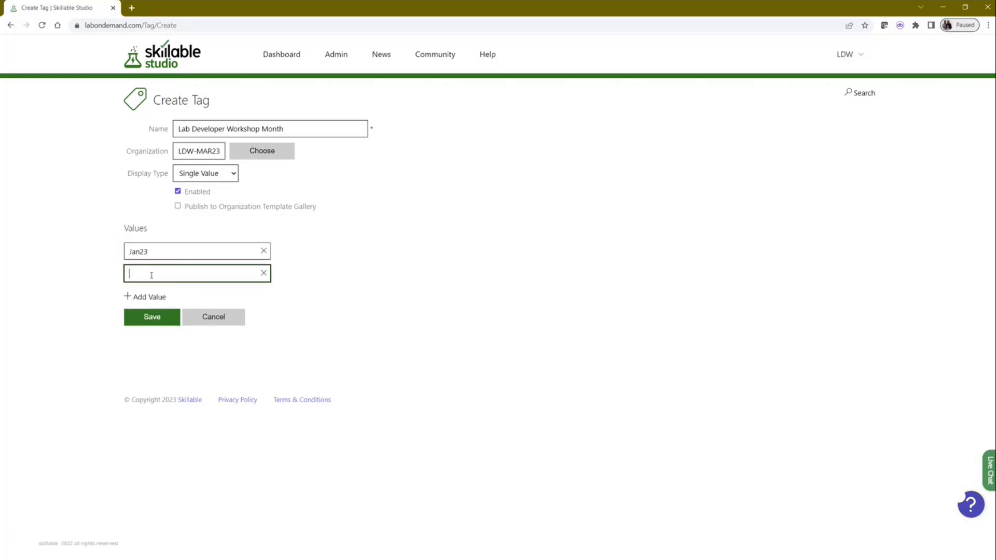
text(Feb23)
click(150, 297)
text(Mar23)
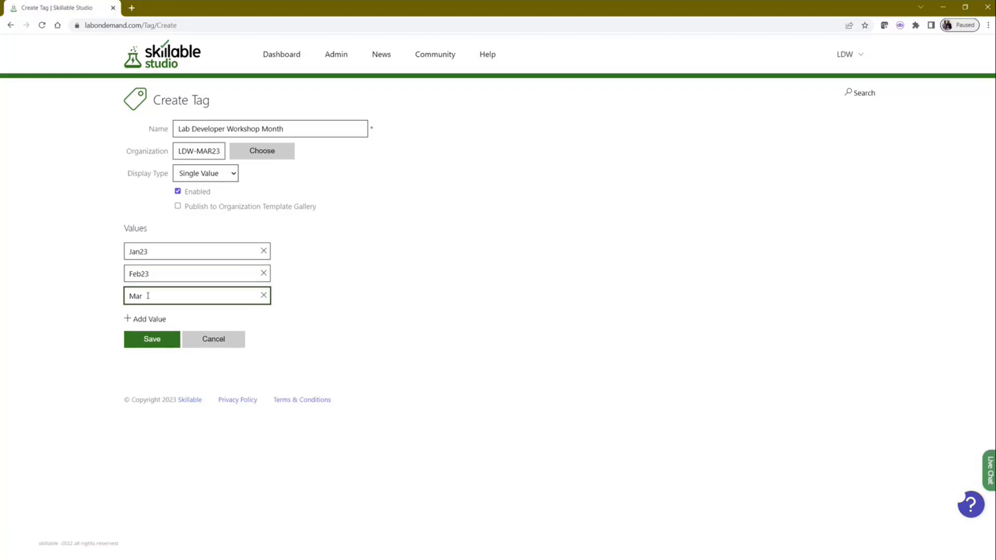
click(142, 319)
text(Apr23)
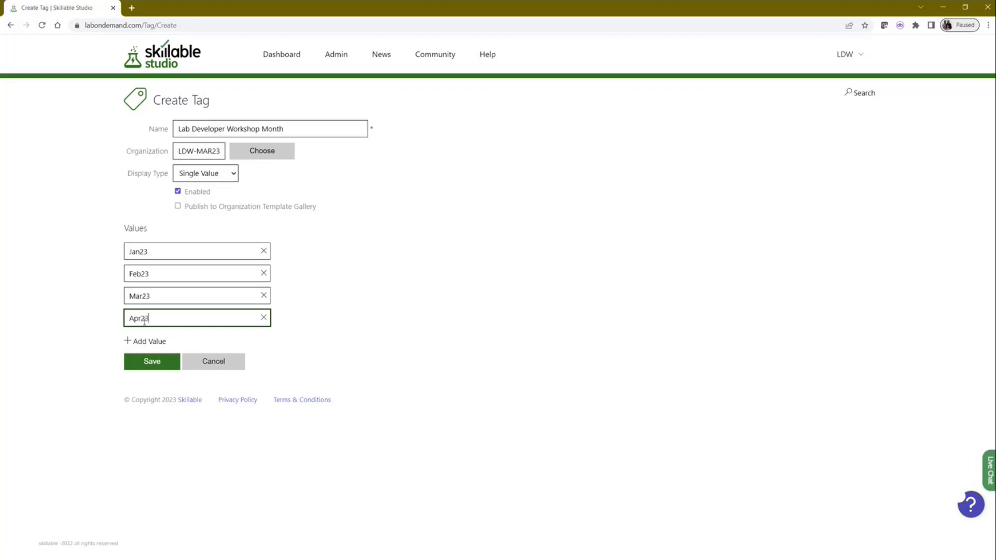
Save the tag with the Single Value display type, then go back to Site Administration
click(226, 178)
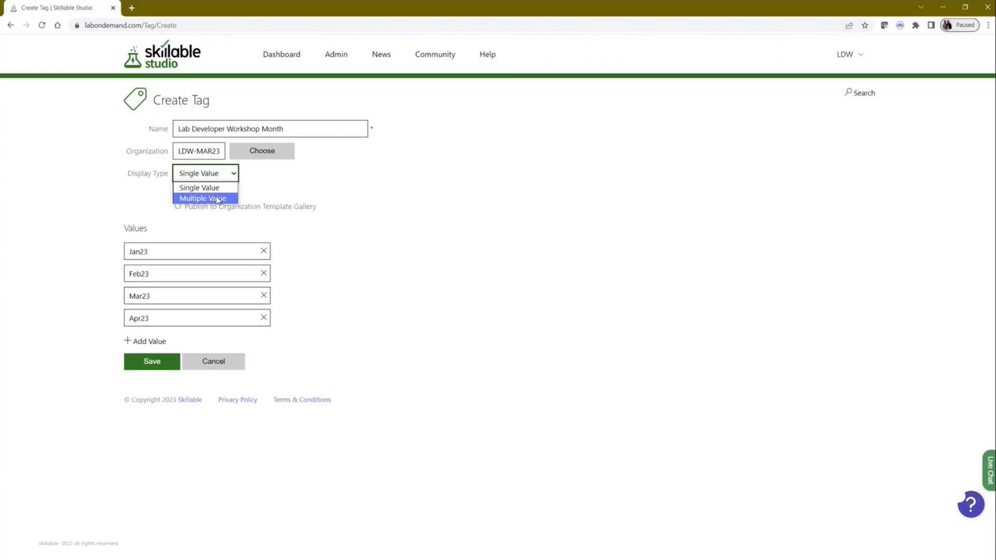
click(218, 198)
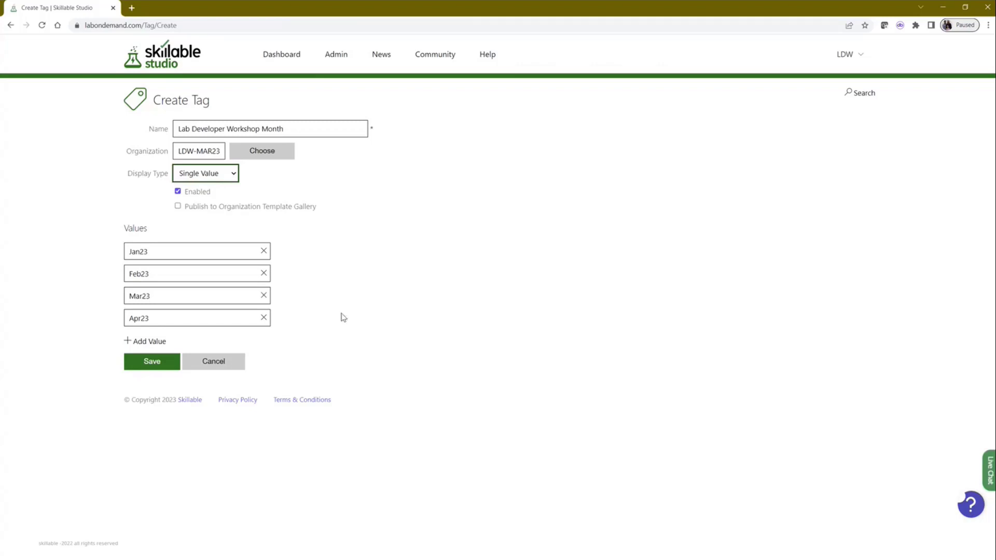
click(159, 366)
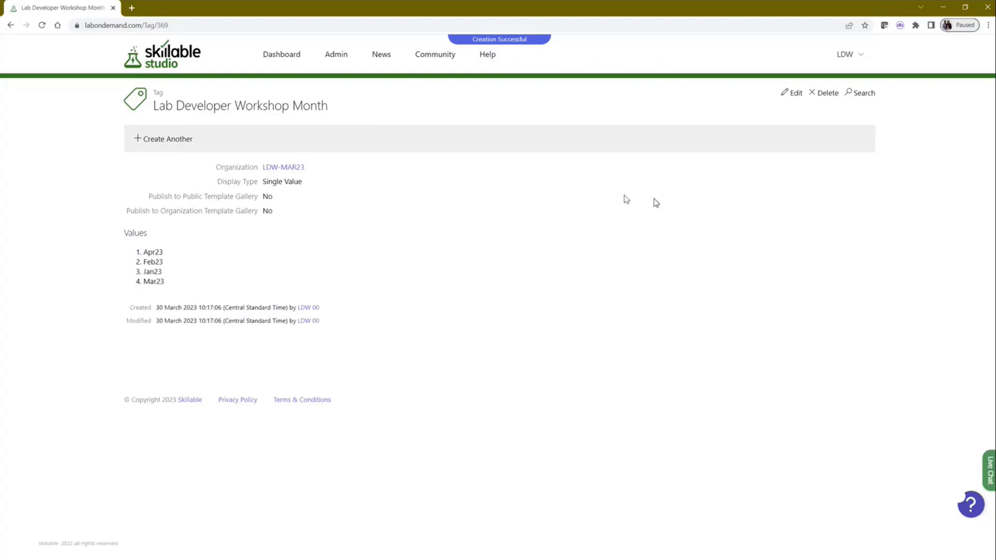
click(343, 63)
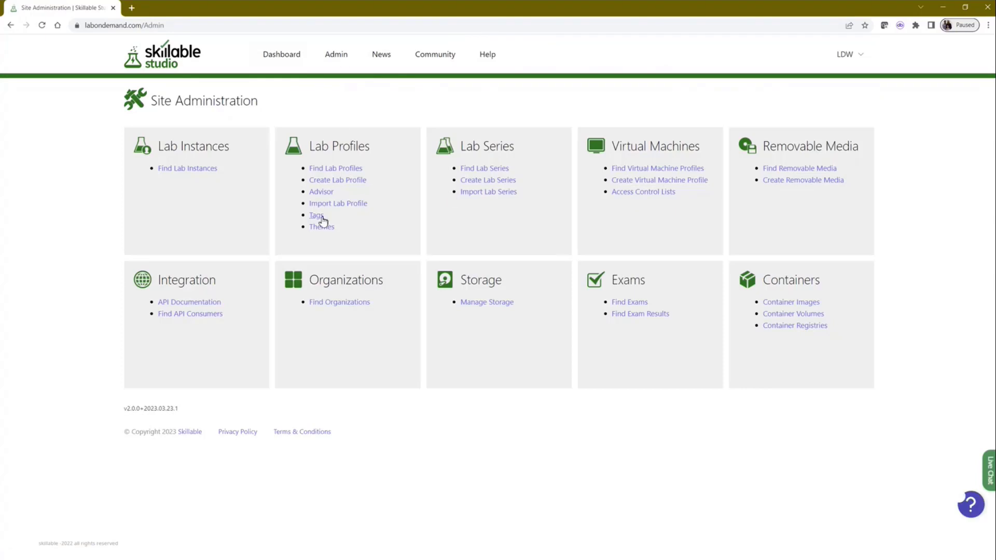
click(319, 218)
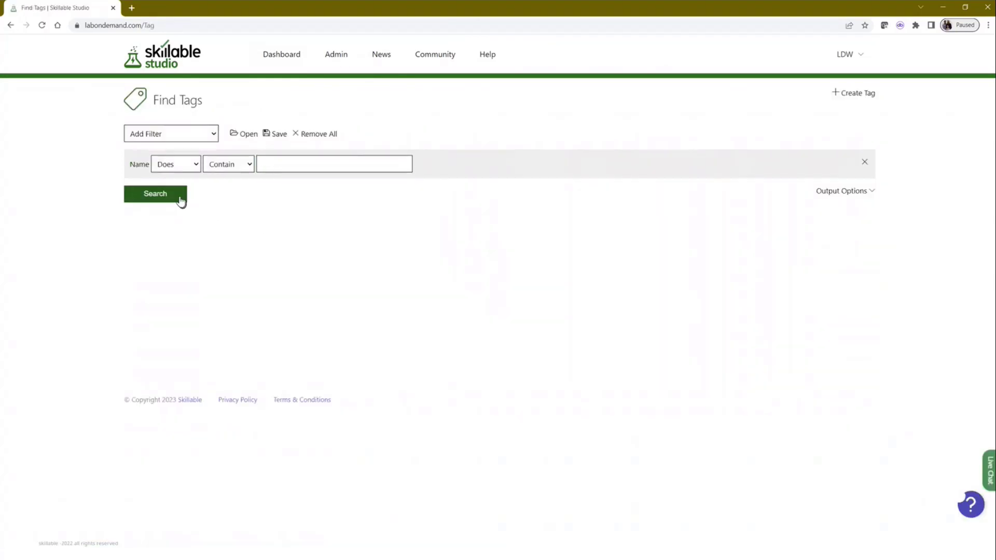
click(181, 198)
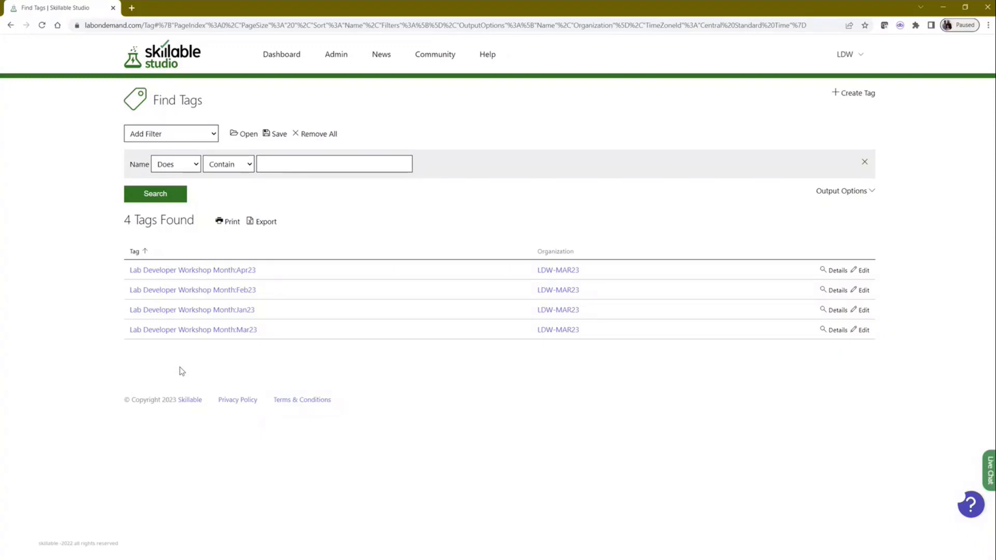
click(342, 55)
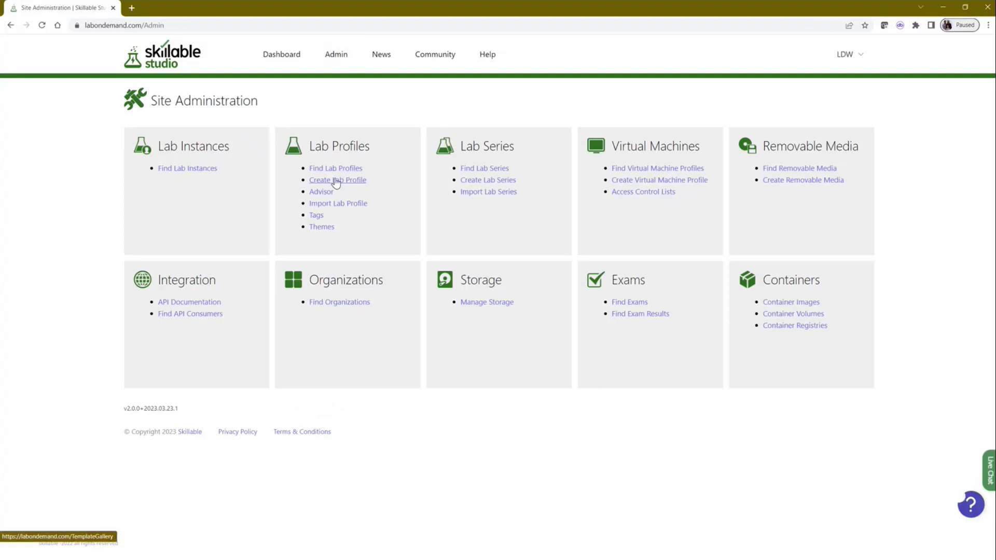
click(335, 181)
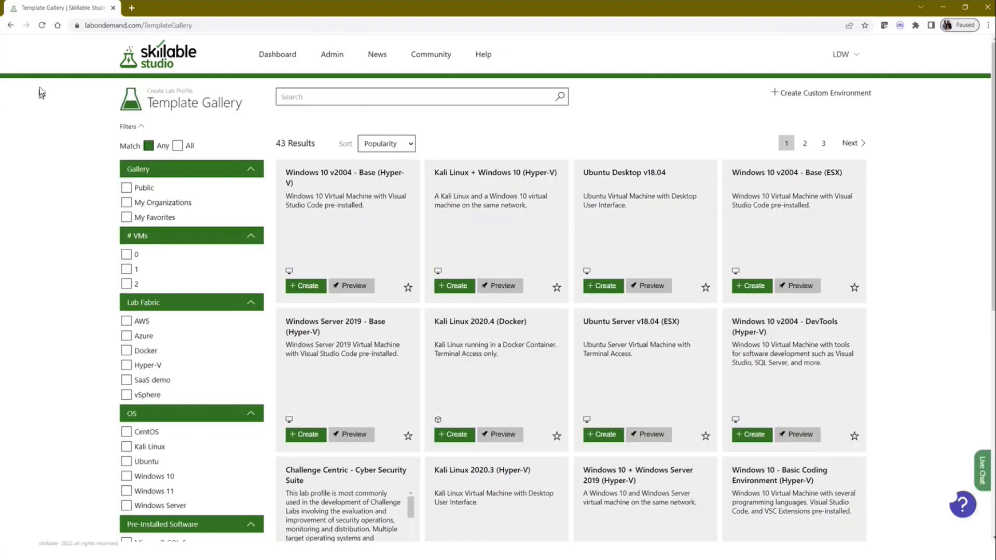
Find lab profiles whose name contains 'aba' and open LP-LDW - ABA & PBT
click(10, 25)
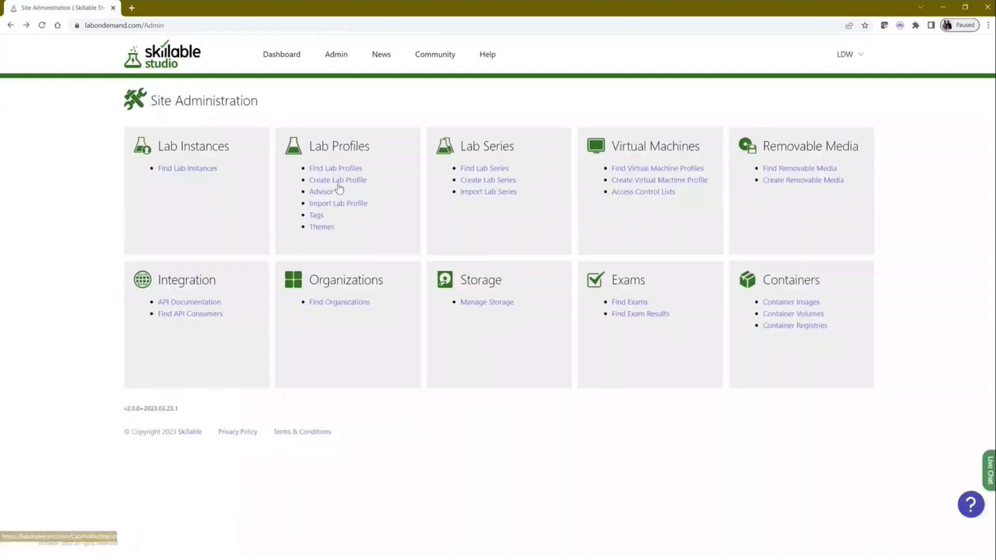
click(335, 168)
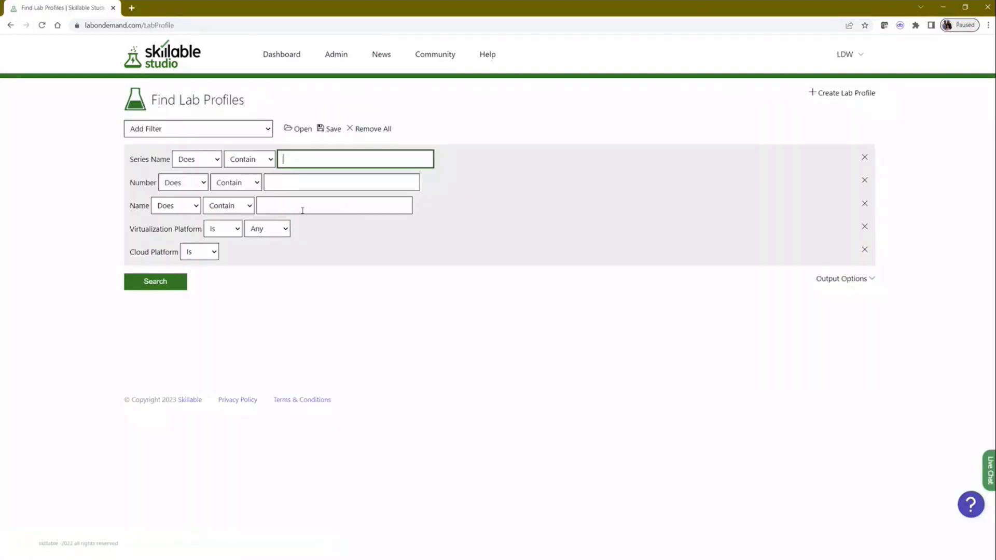
click(296, 187)
text(sbs)
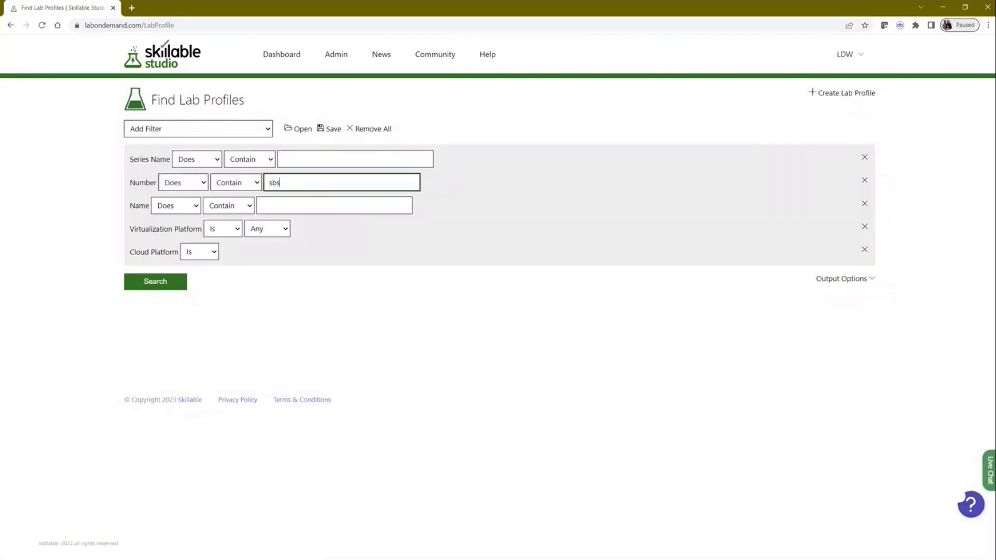
key(Return)
key(BackSpace)
key(BackSpace)
key(Tab)
key(Tab)
key(Tab)
text(aba)
key(Return)
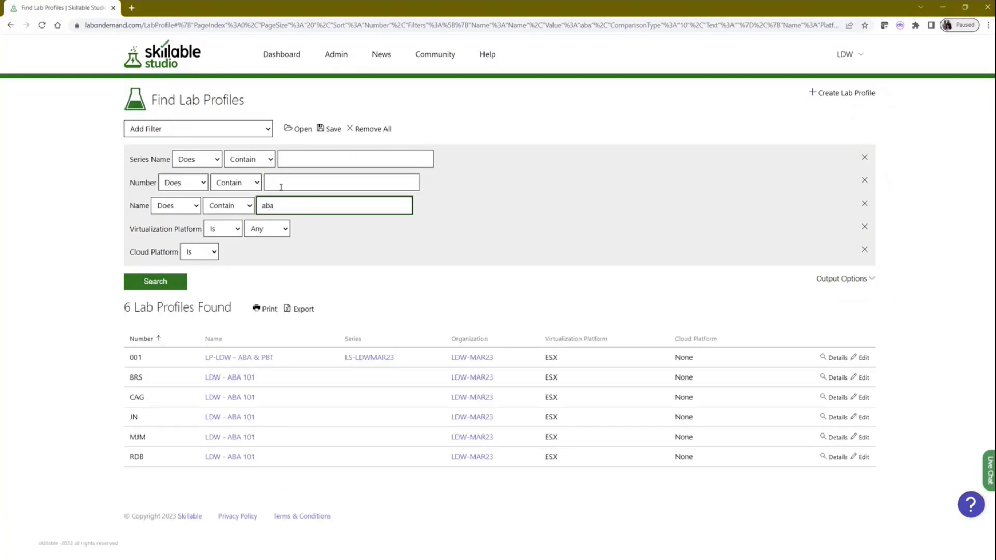
click(241, 357)
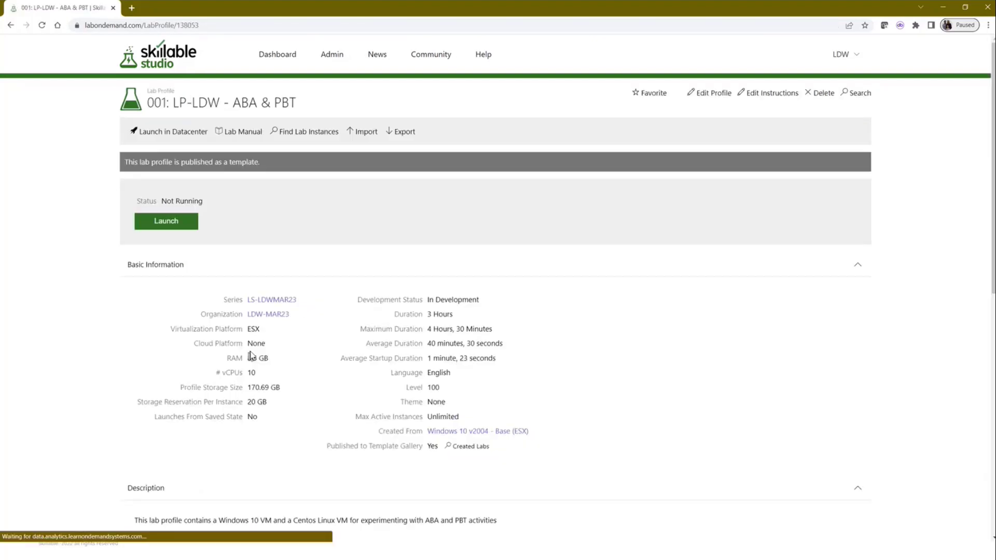
In the profile's edit form, list the available Lab Developer Workshop Month tags without adding any
click(709, 93)
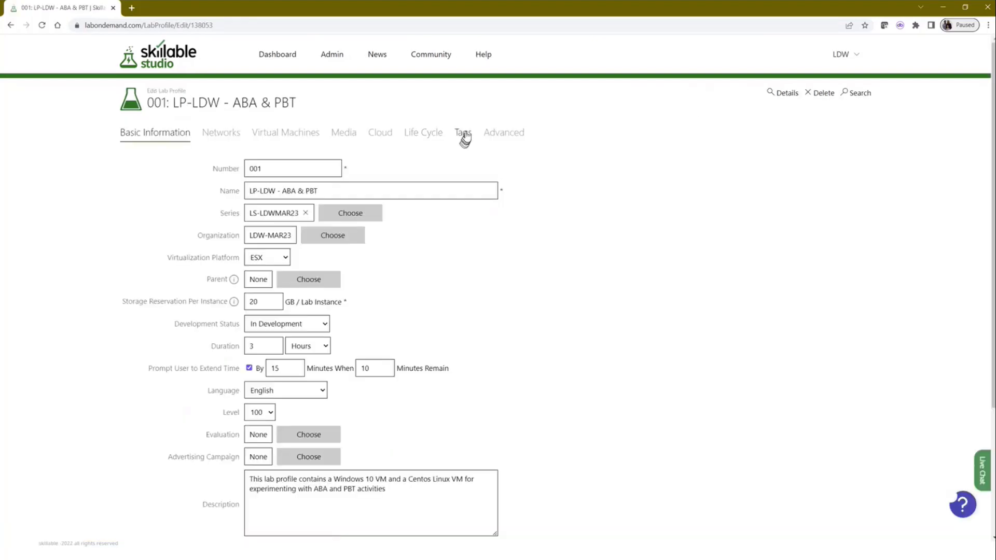
click(464, 132)
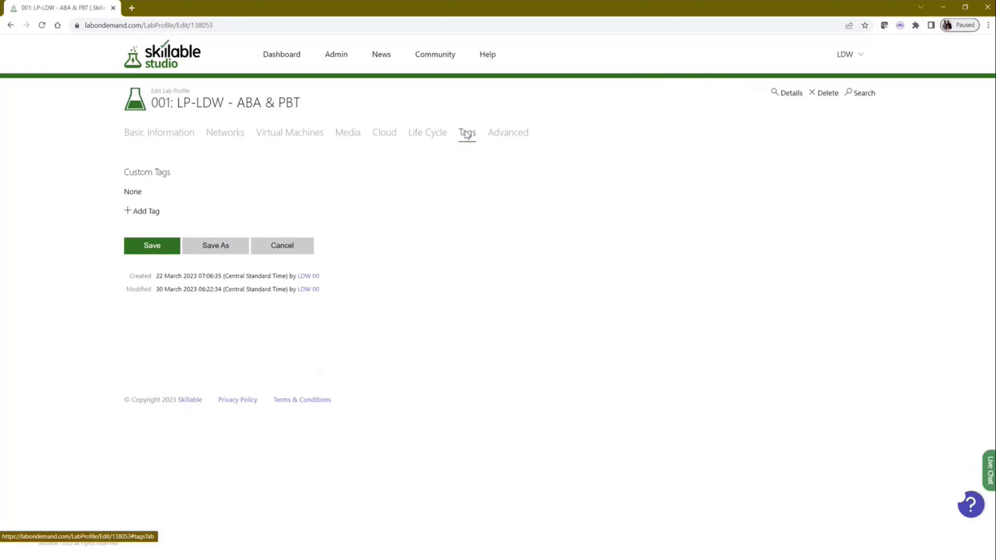
click(147, 211)
click(126, 166)
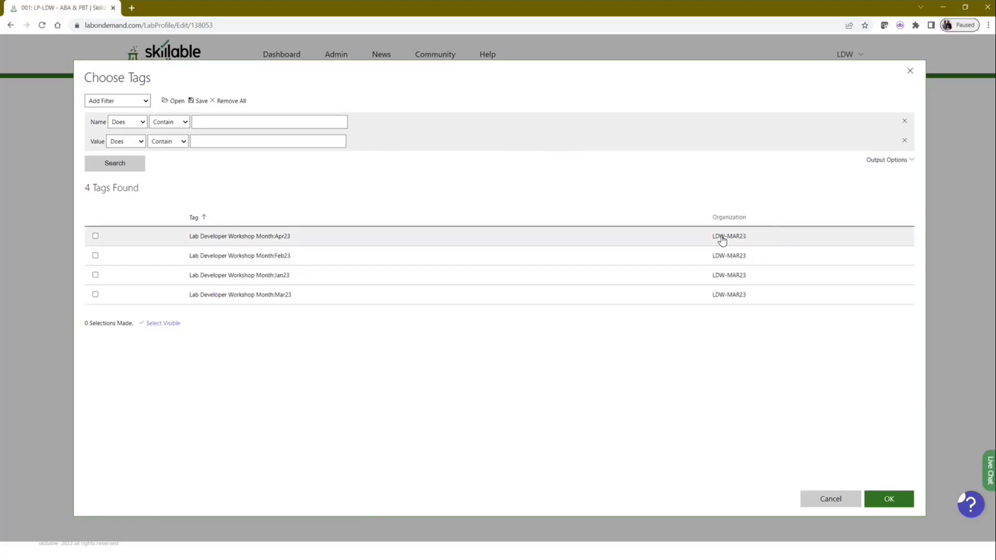
click(830, 499)
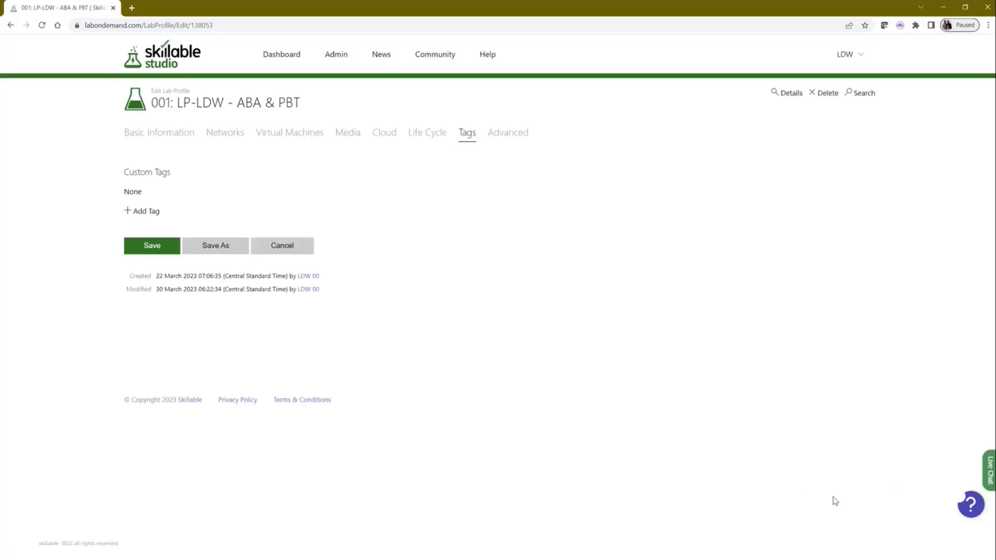
Cancel the lab profile edit form without saving
click(286, 250)
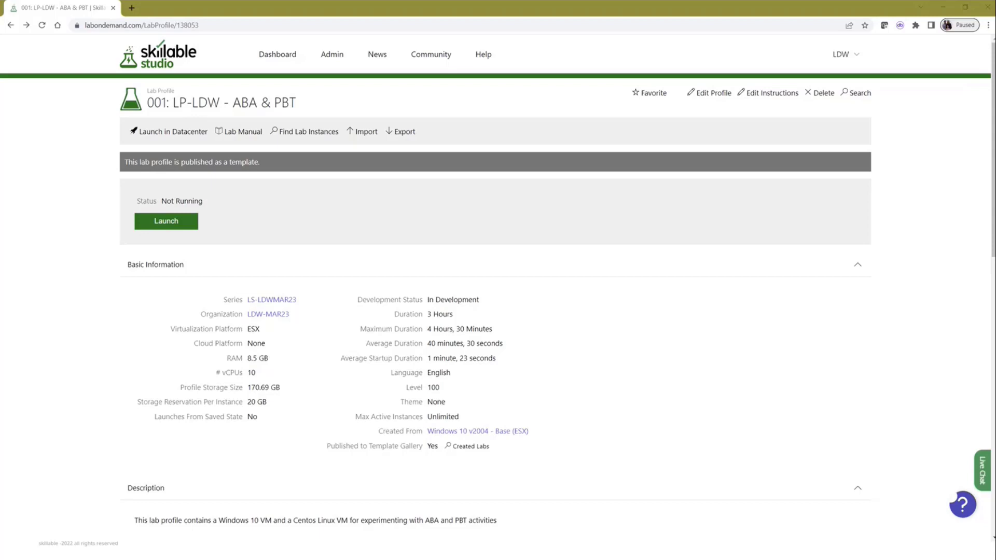
Edit the LDW-MAR23 organization and view its Quick Tags tab, which lists no tags
drag(995, 241, 294, 4)
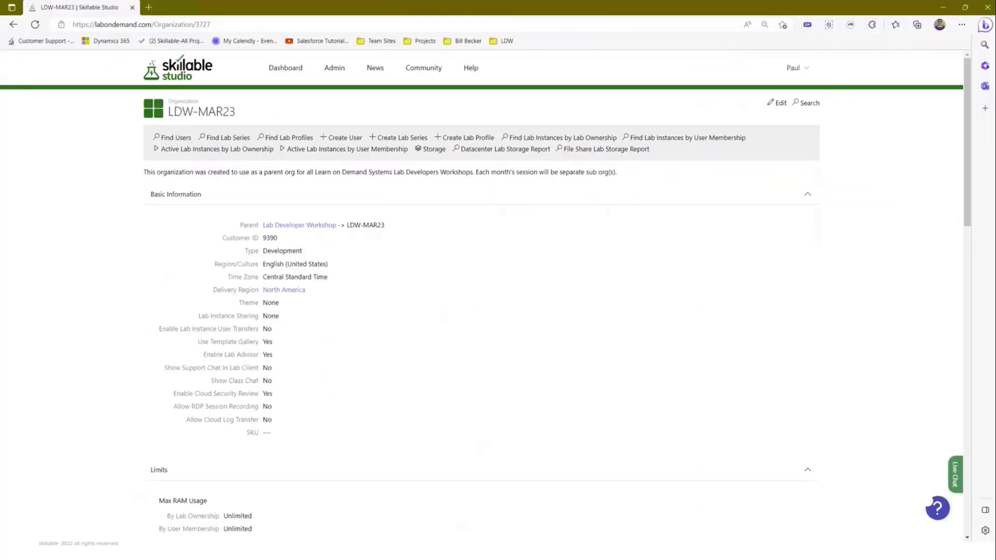
drag(170, 111, 234, 117)
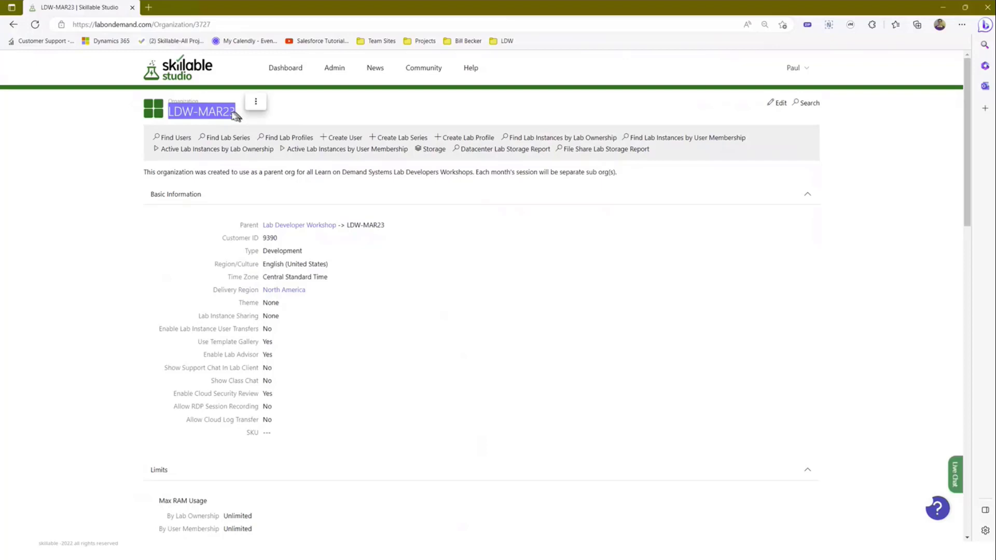
click(780, 103)
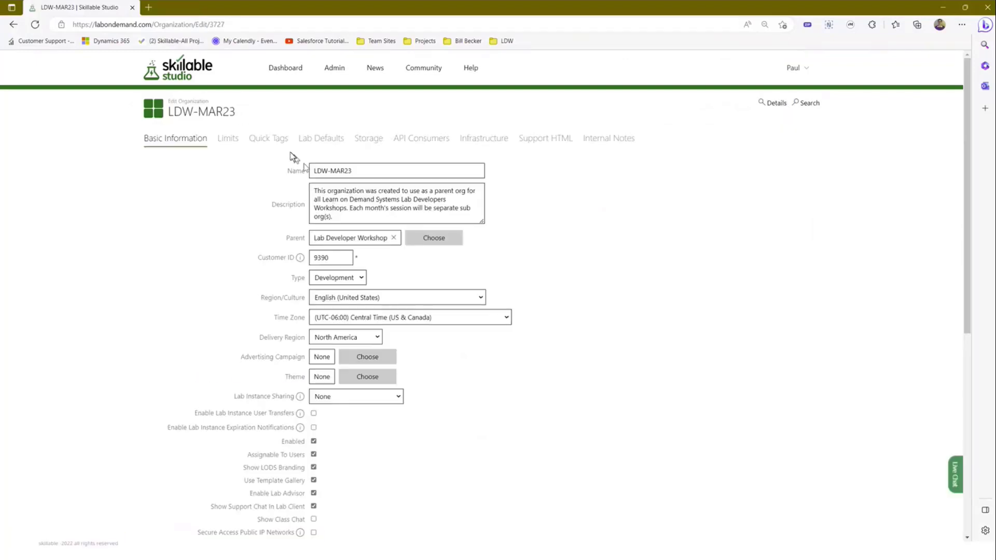
click(275, 139)
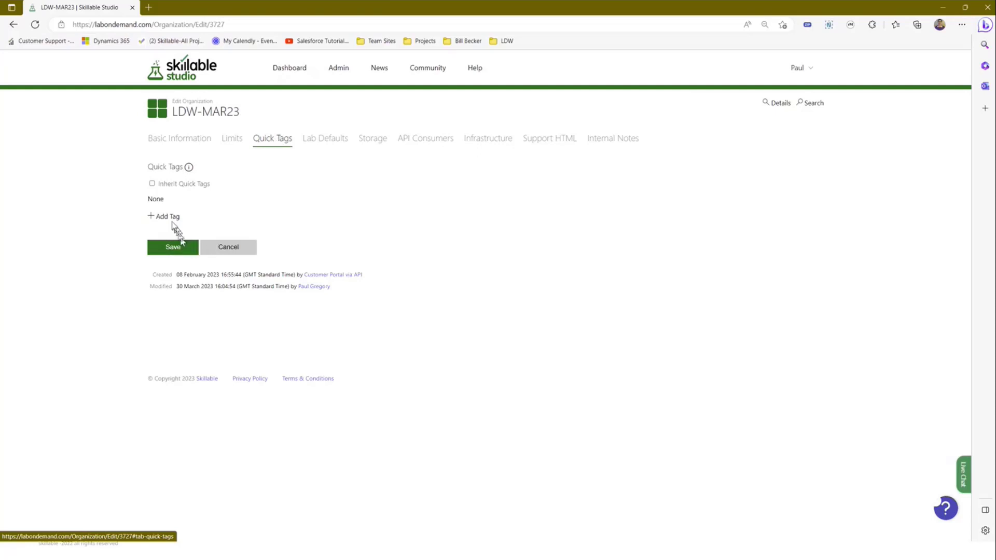
Search tags for 'lab dev' and add Lab Developer Workshop Month as a quick tag
click(171, 218)
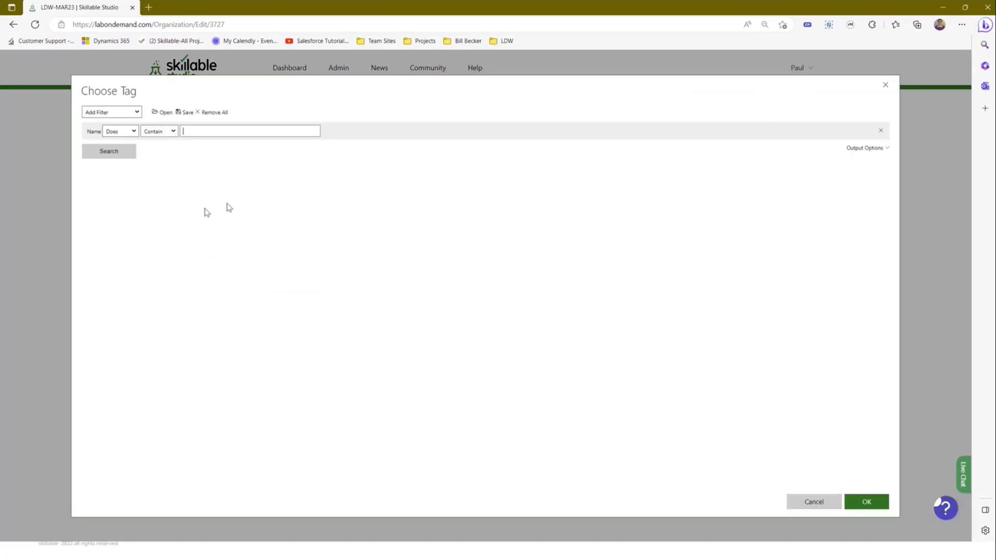
text(lab dev)
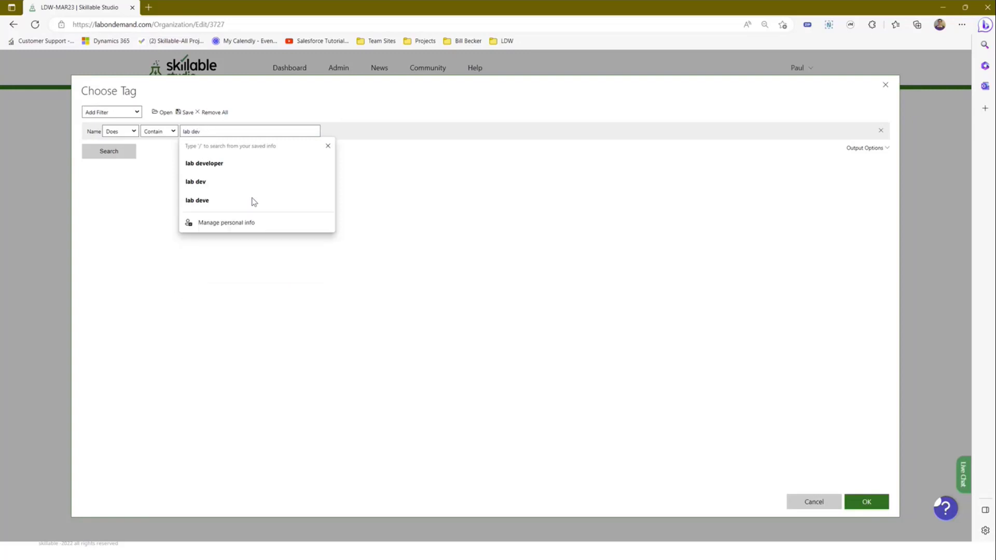
key(Return)
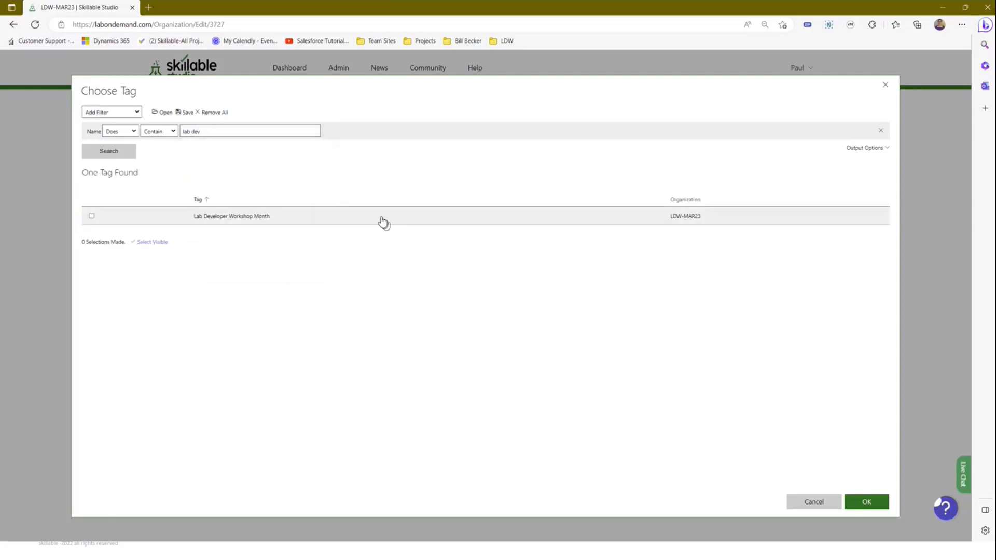
click(382, 221)
click(851, 504)
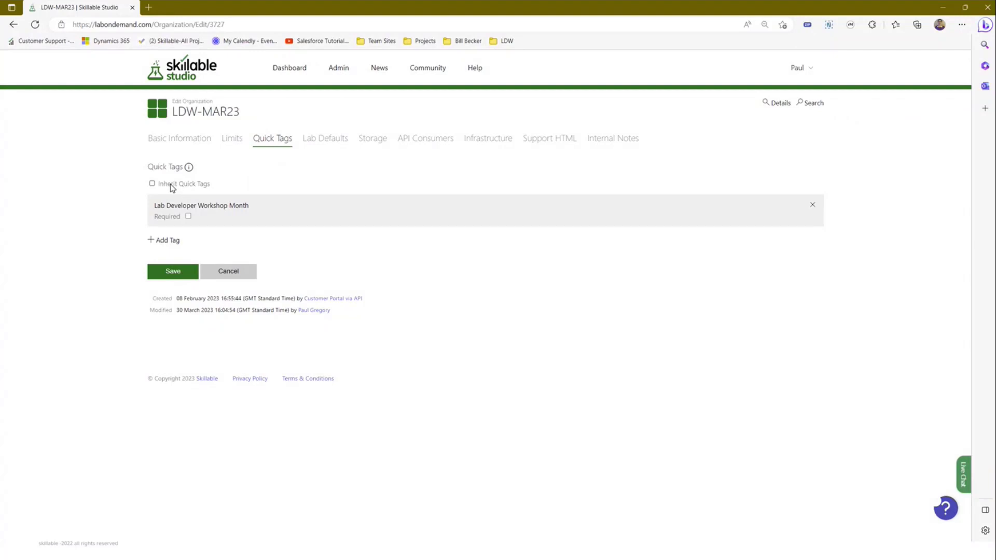
Save the organization with the change note 'Added new Quick Tag'
click(179, 270)
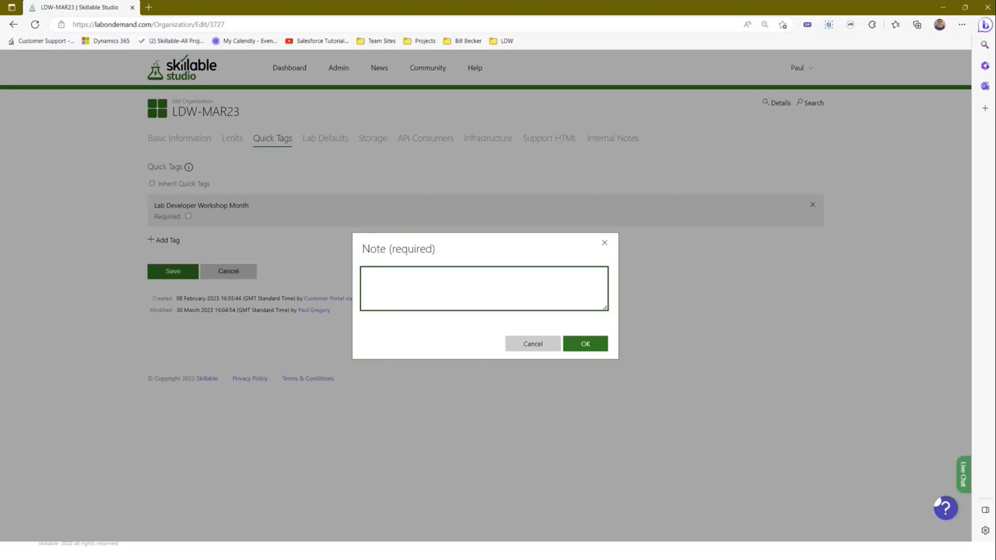
text(Added new Quick Tagh)
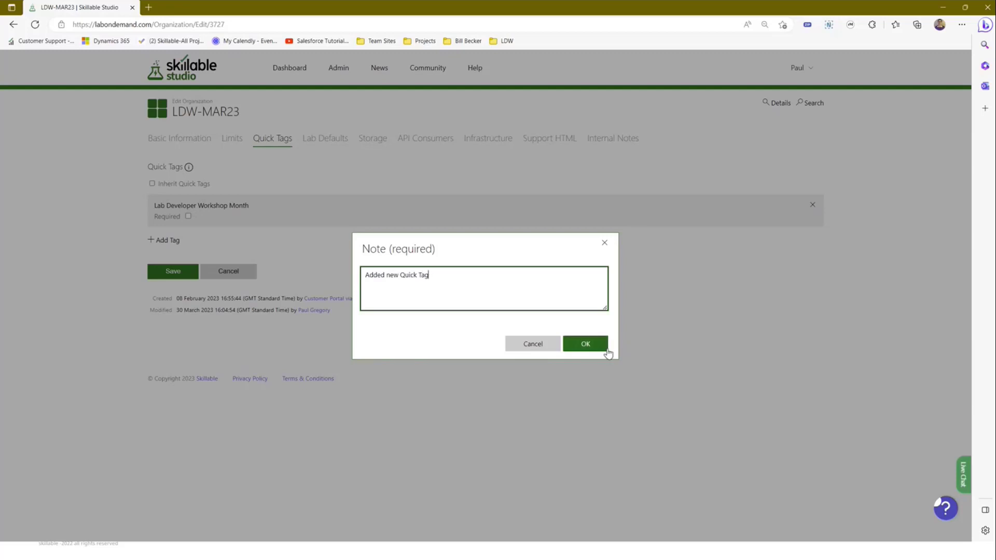
click(603, 348)
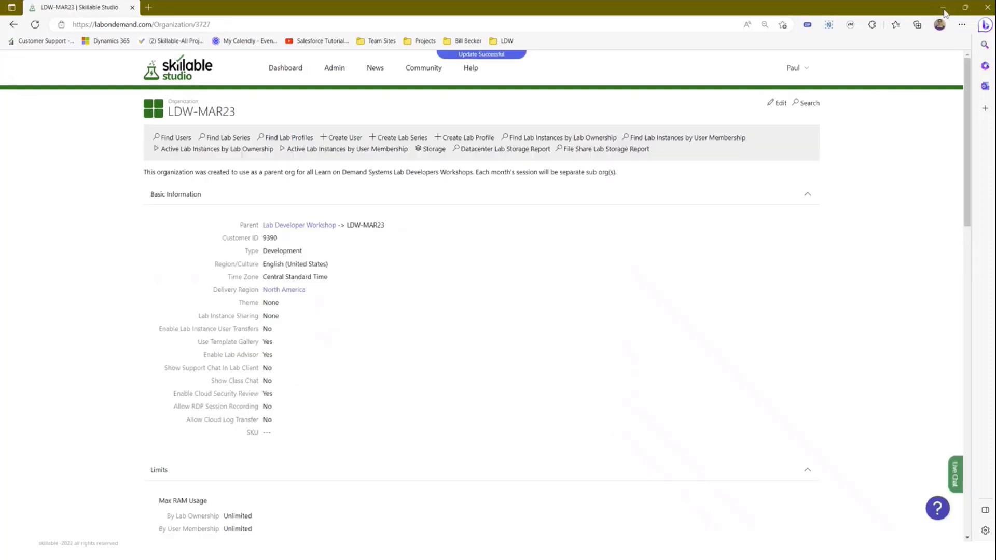
Check the lab profile's Tags tab offers Lab Developer Workshop Month values Apr23, Feb23, Jan23, Mar23, without saving
click(944, 9)
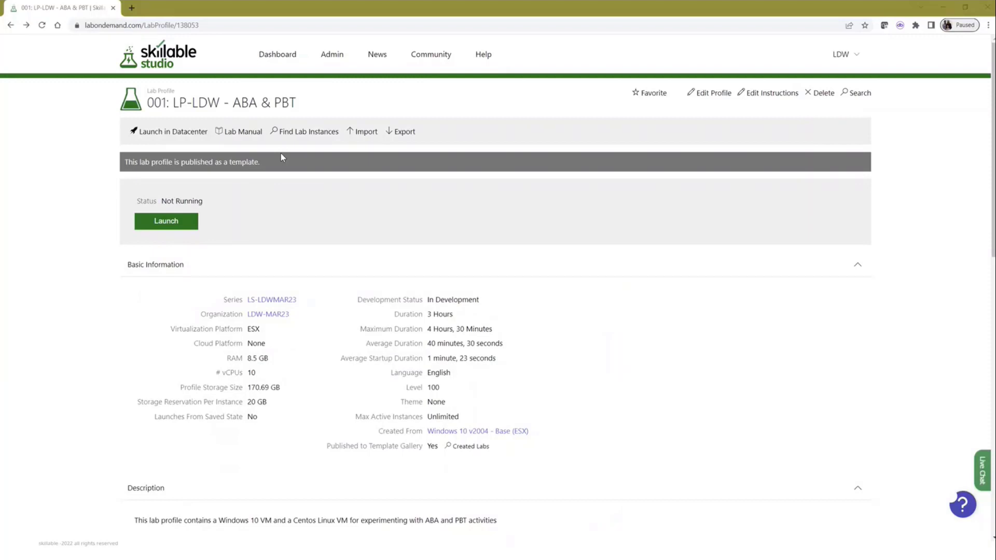
click(713, 95)
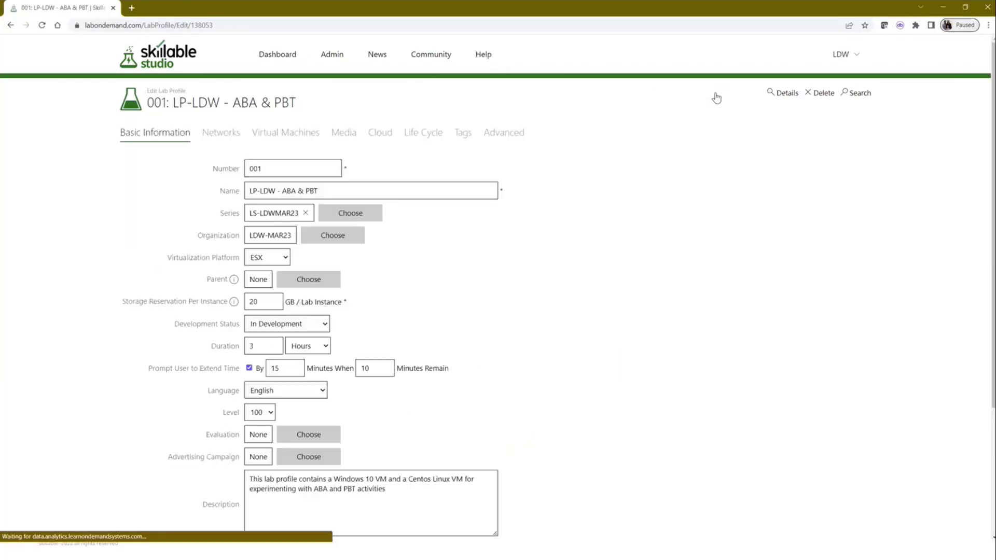
click(465, 135)
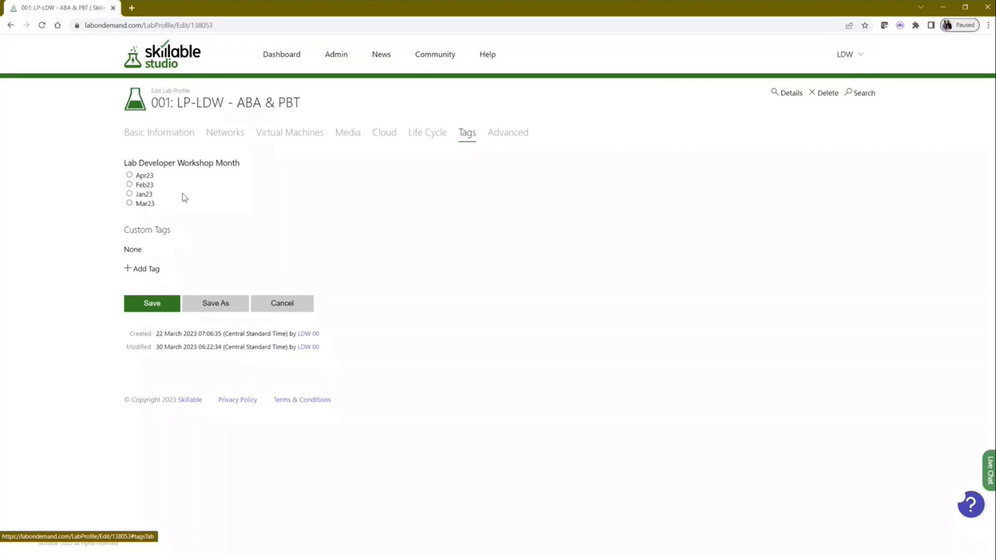
click(178, 136)
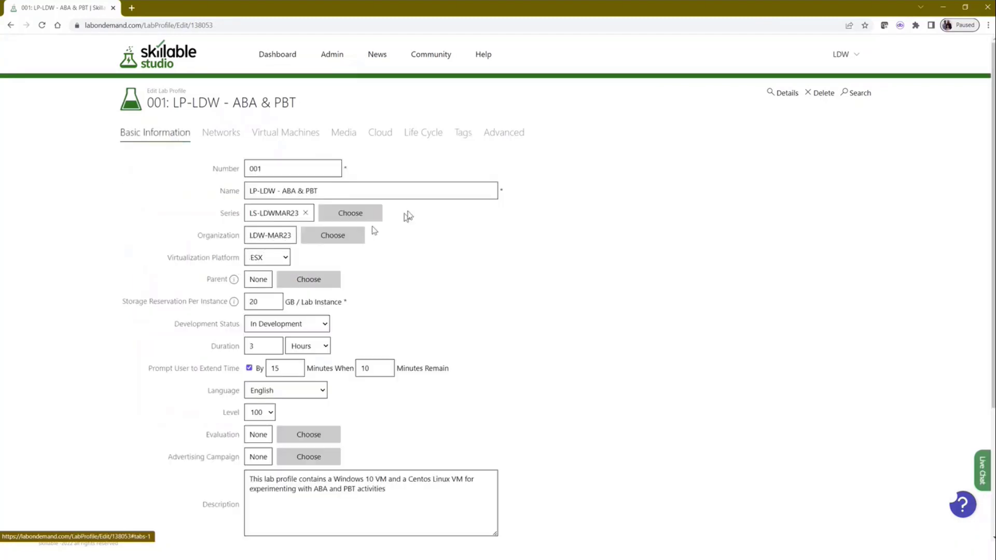
click(467, 141)
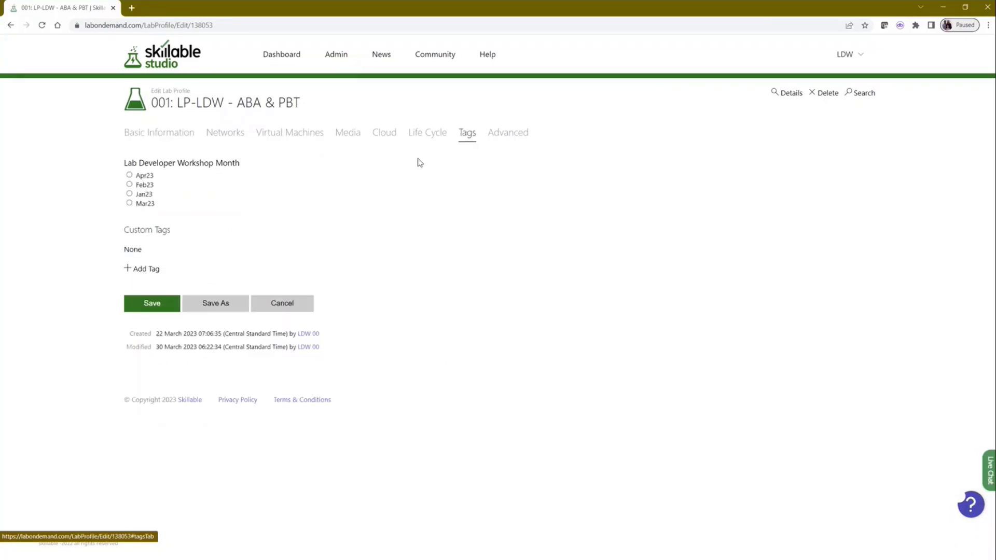
click(148, 306)
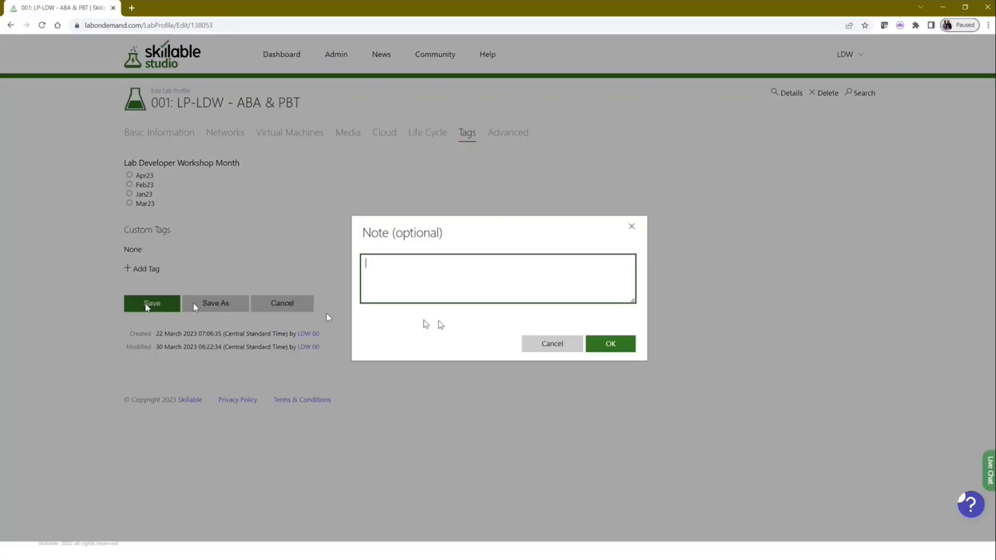
click(531, 343)
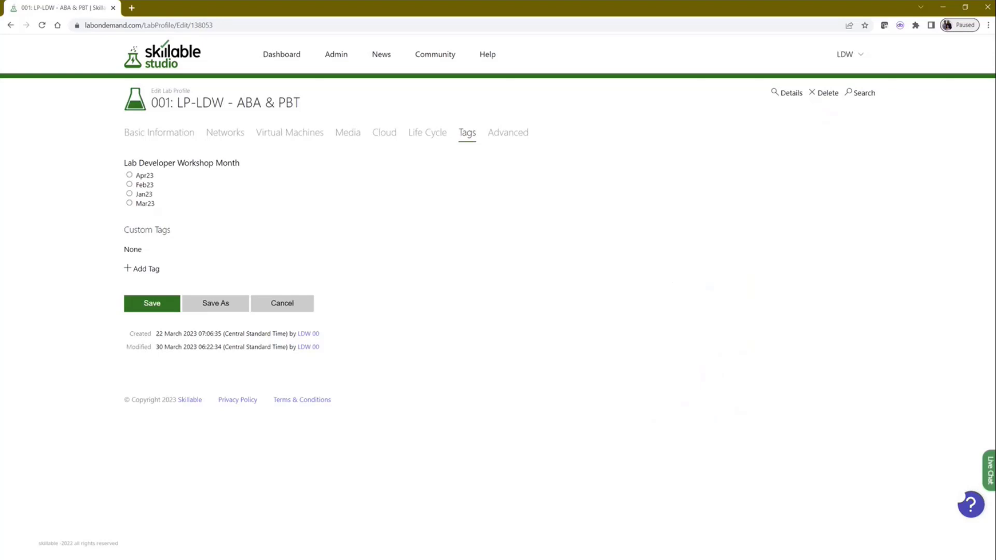
Mark Lab Developer Workshop Month as required and save with the note 'Made Quick tag required'
key(alt+Tab)
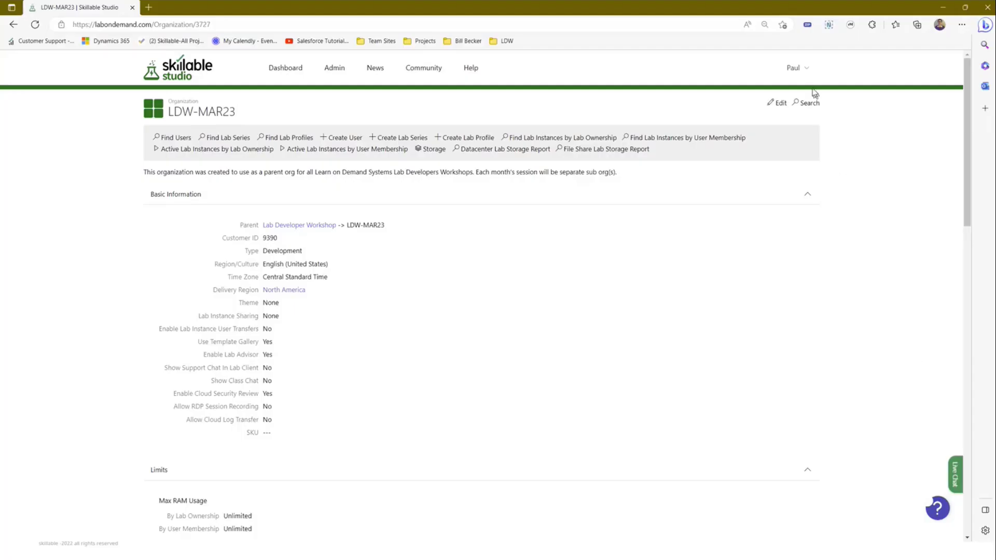
click(781, 103)
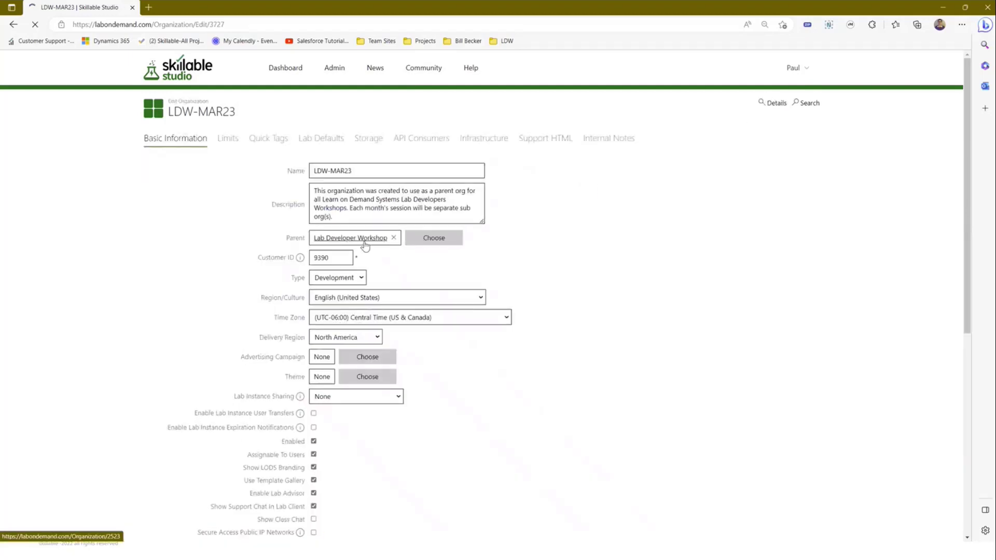
click(270, 144)
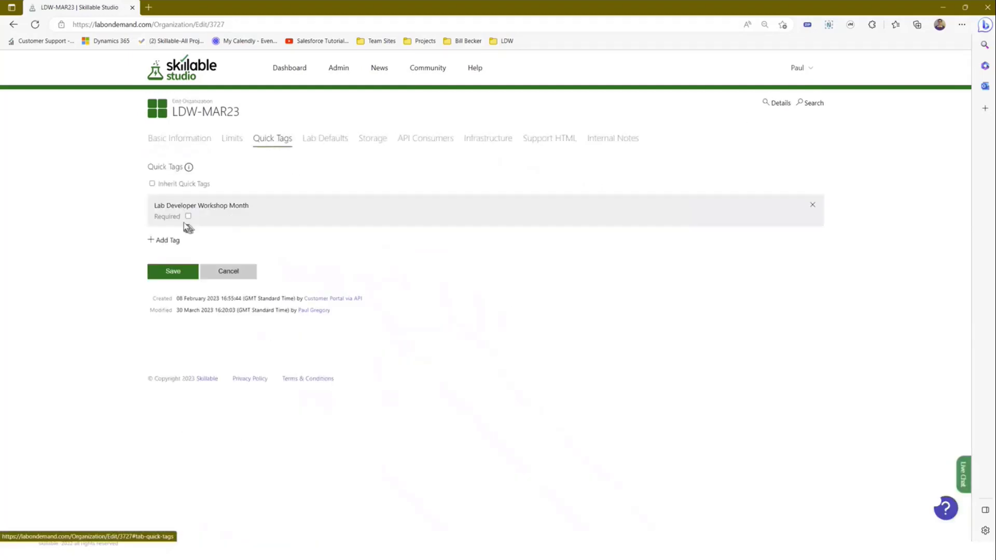
click(174, 272)
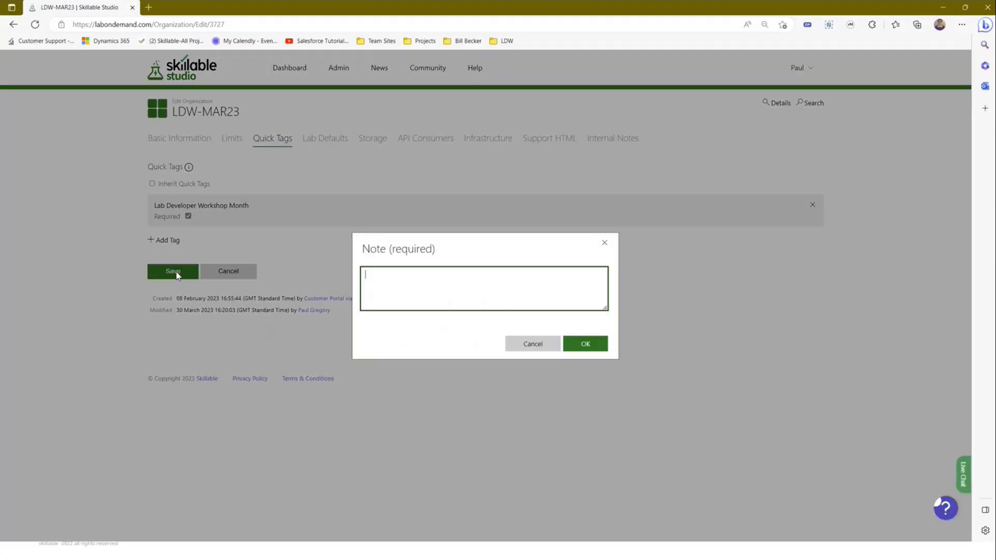
text(Made Quick tag required)
click(581, 347)
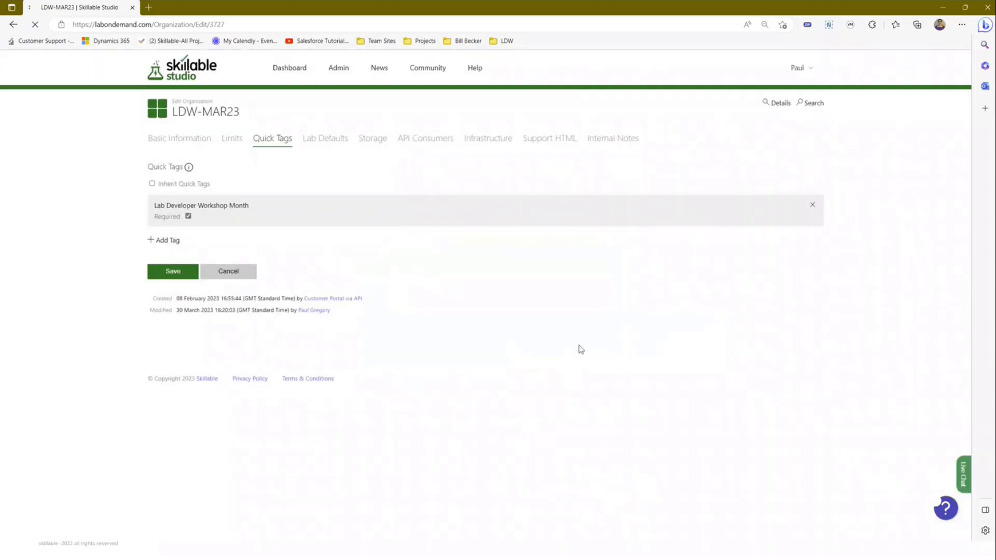
Reopen the lab profile's tags for editing and confirm saving fails without a workshop month
click(942, 8)
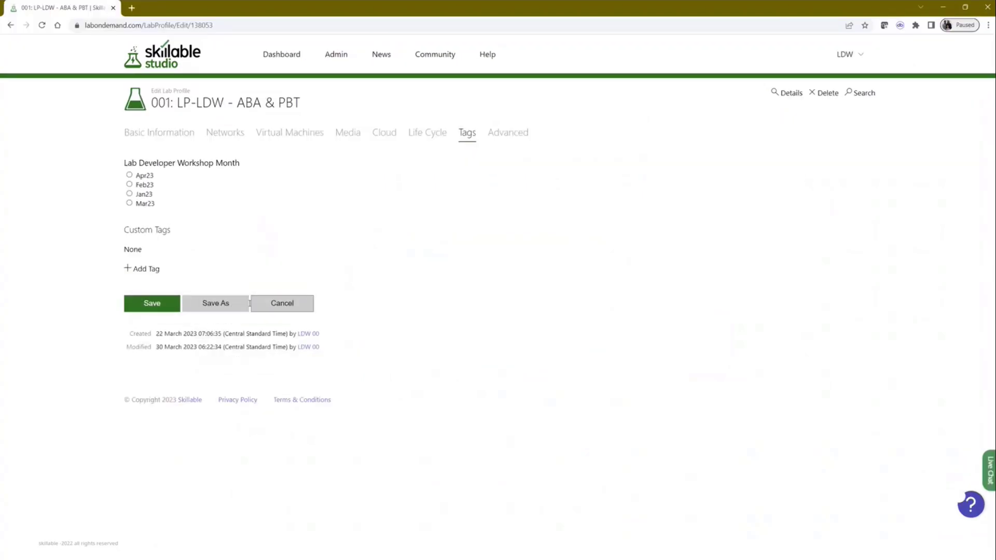
click(288, 303)
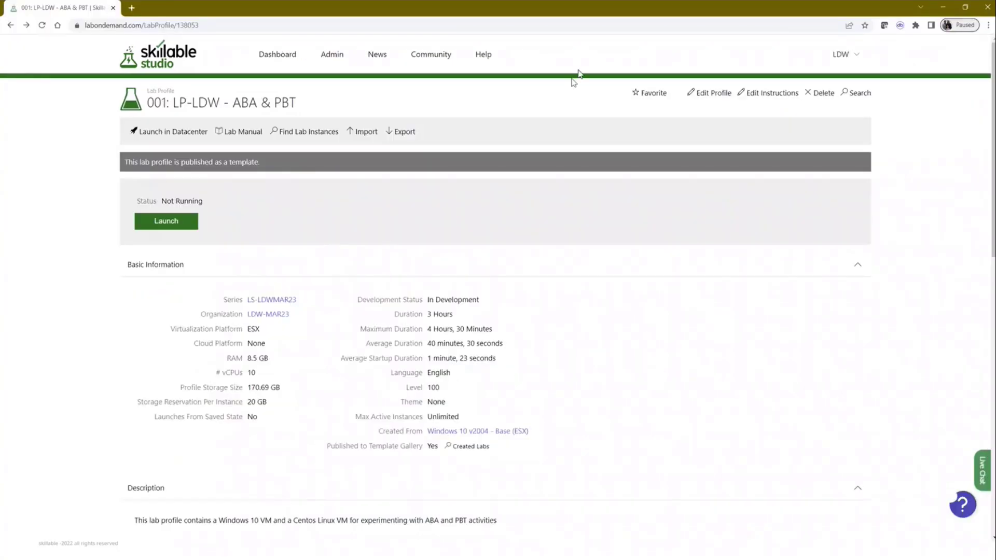
click(713, 95)
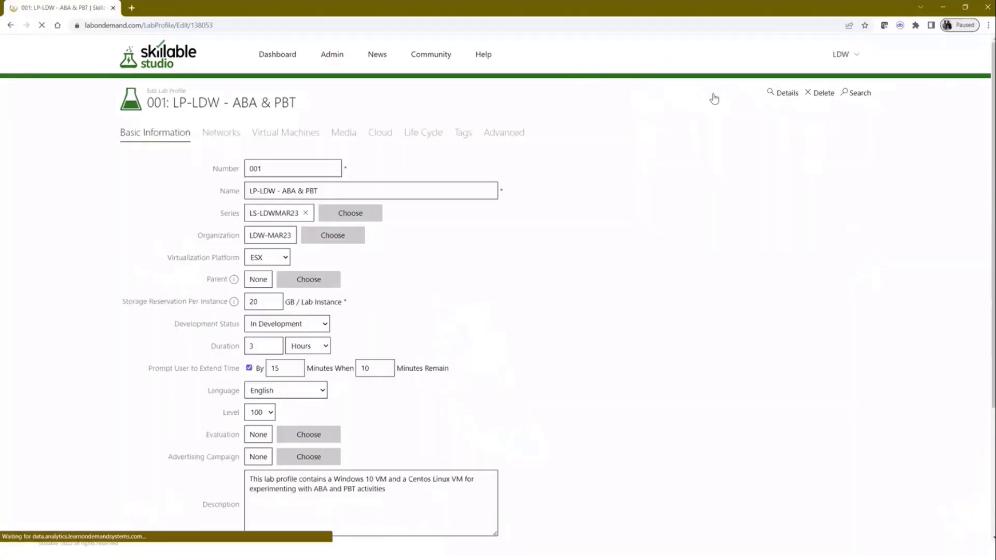
click(462, 134)
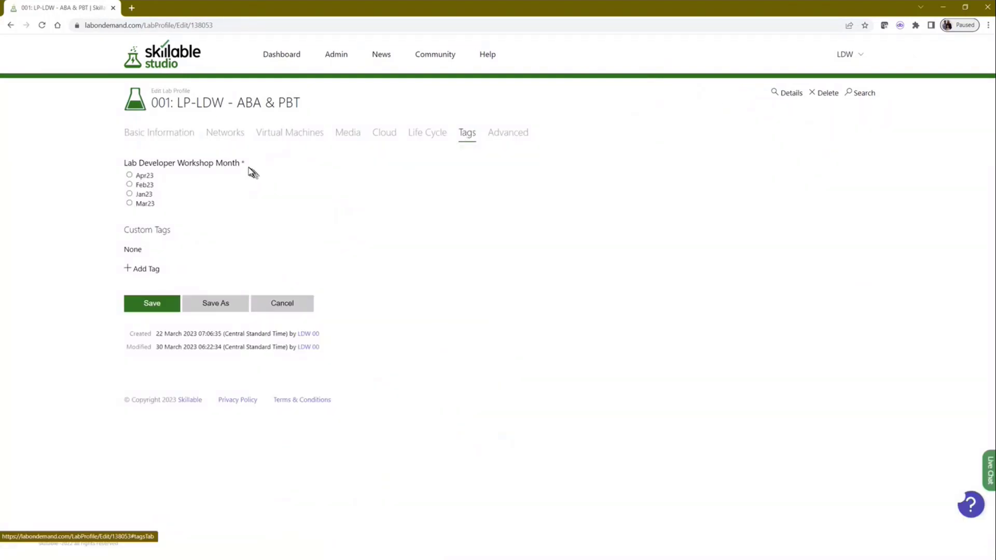
click(161, 301)
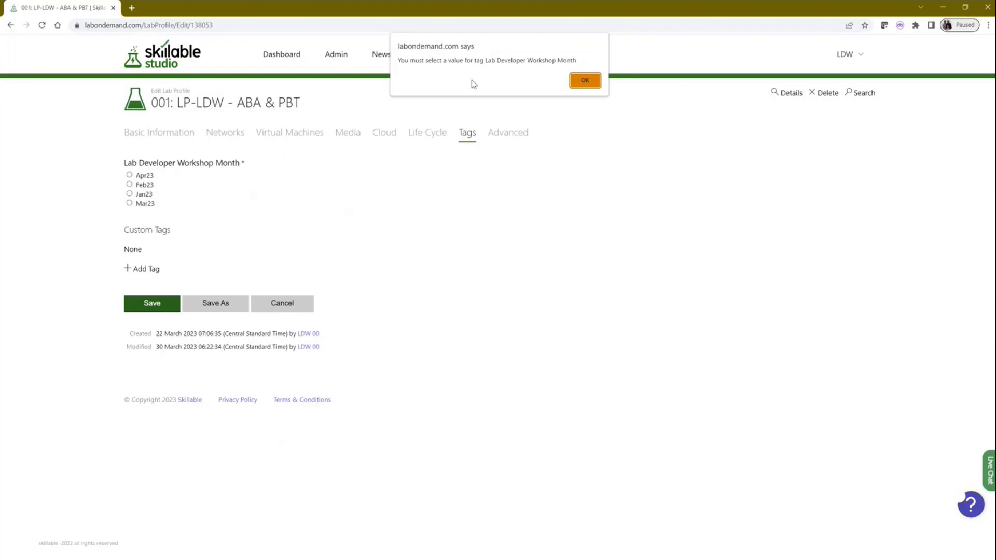
Choose Mar23 as the Lab Developer Workshop Month and save the profile without a note
click(583, 80)
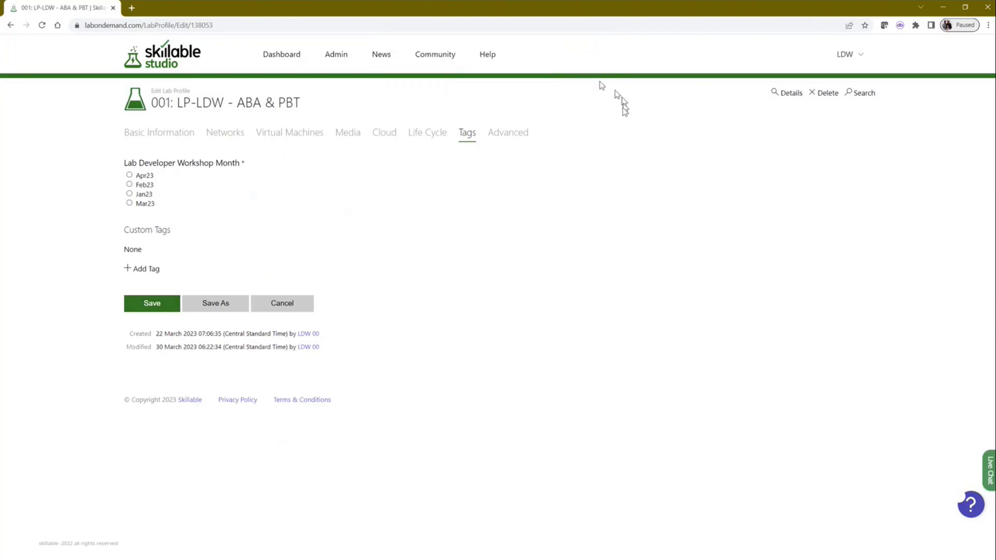
click(129, 202)
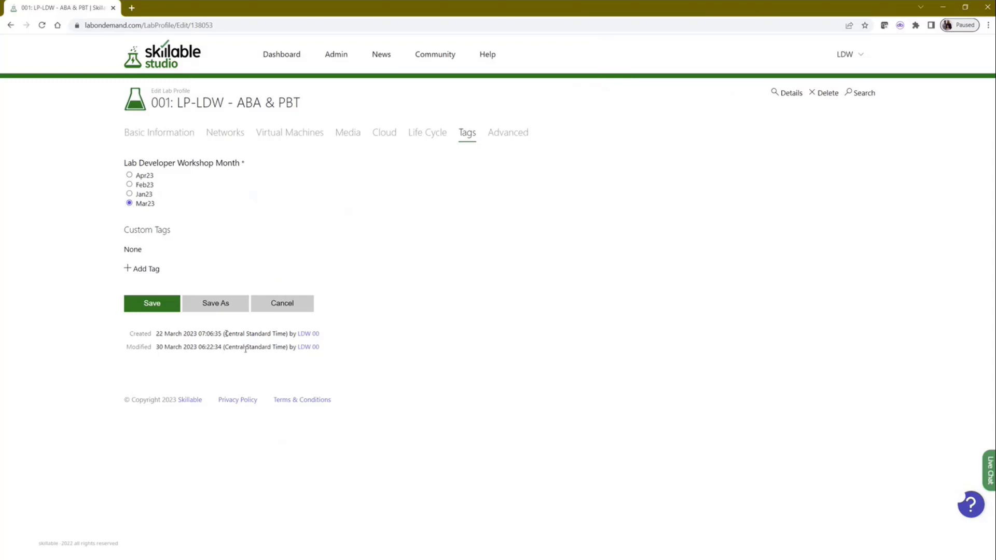
click(152, 303)
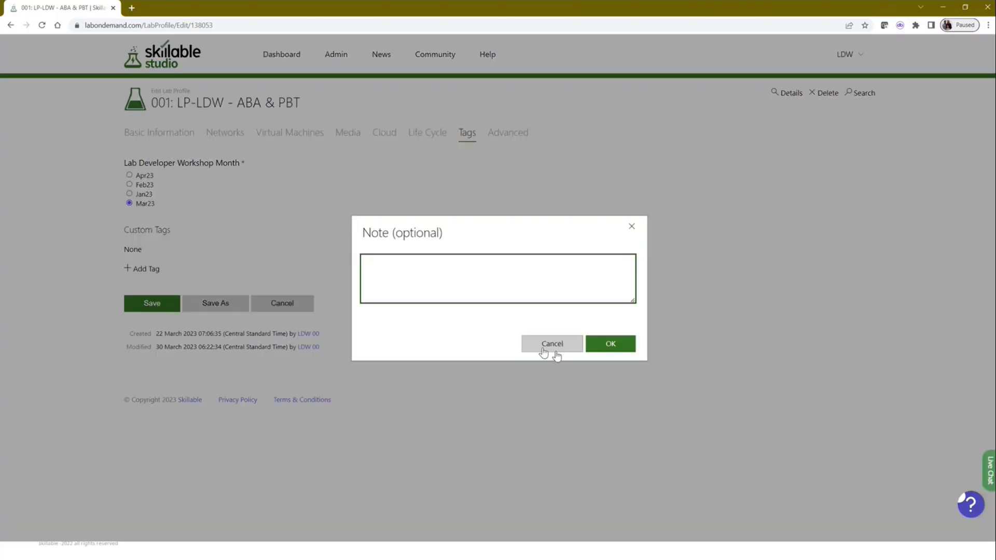
click(591, 348)
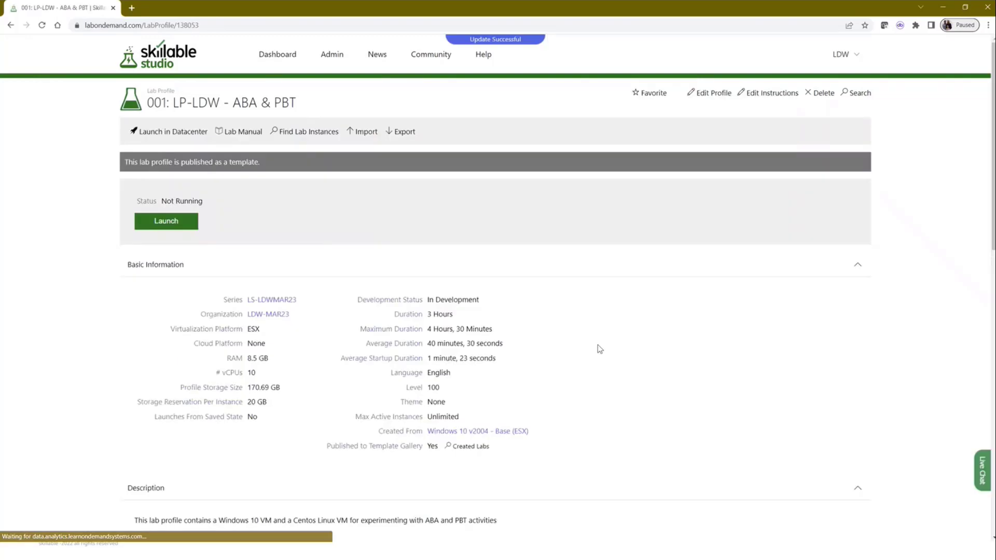
Open Find Lab Profiles from Admin and add a Tag filter
click(331, 55)
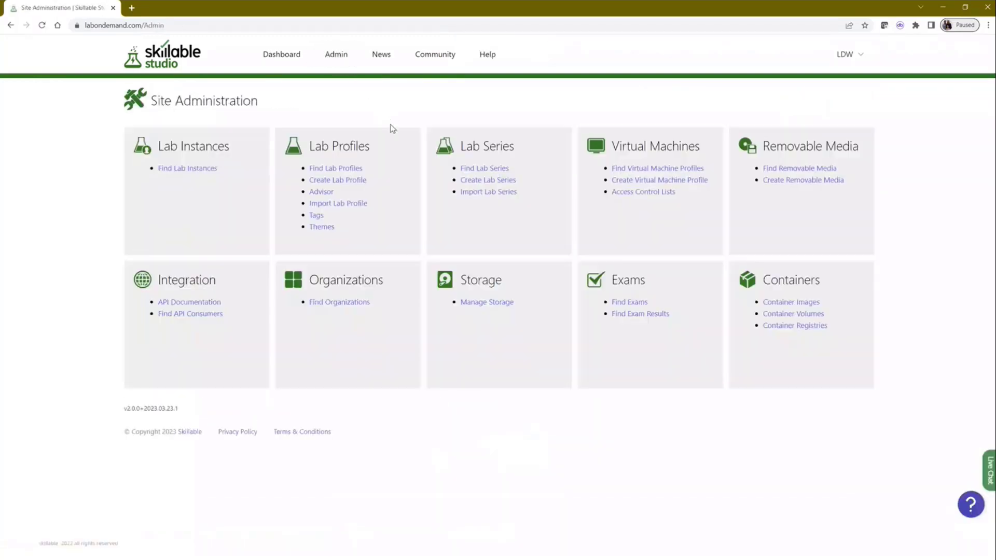
click(339, 169)
click(198, 130)
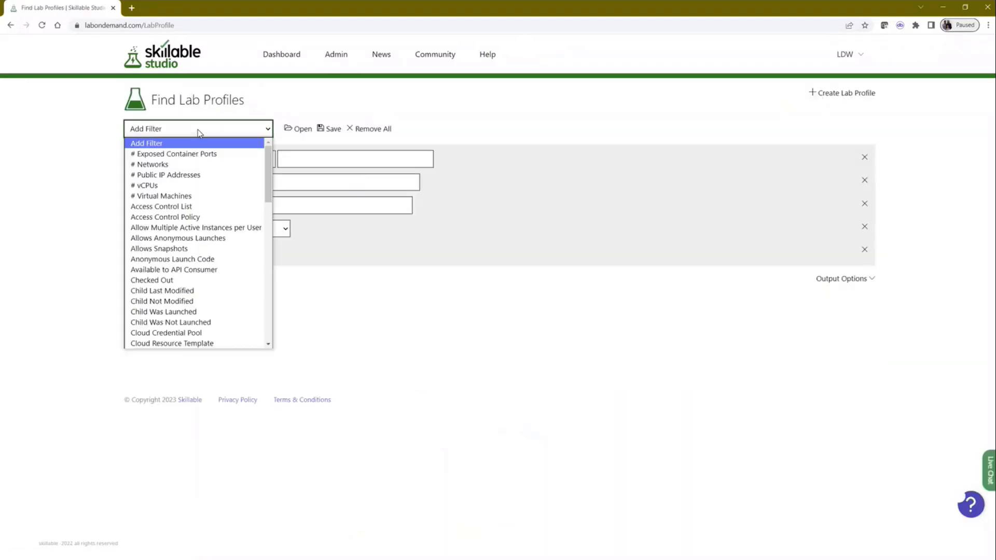
scroll(196, 295, down, 10)
click(195, 292)
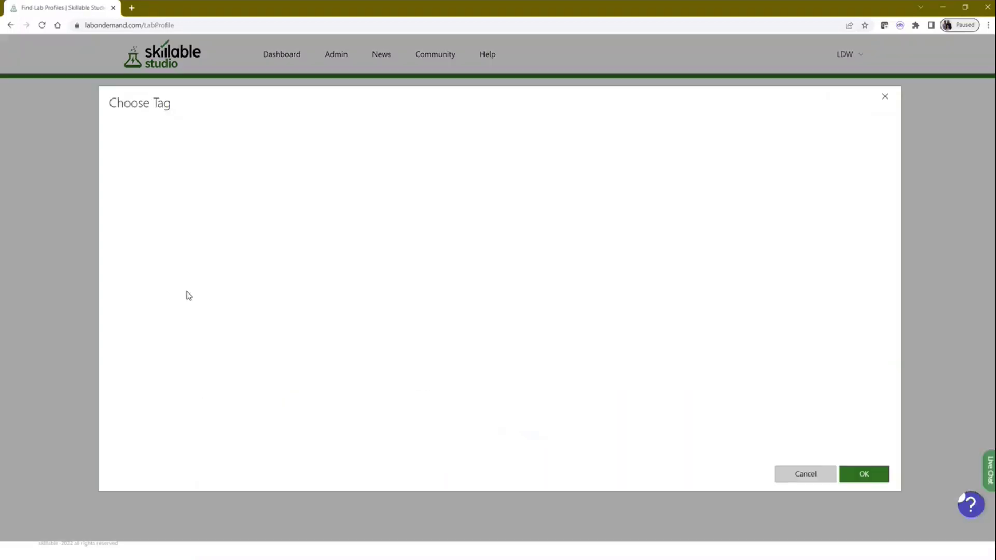
Filter on the tag Lab Developer Workshop Month:Mar23 and run the search
click(143, 193)
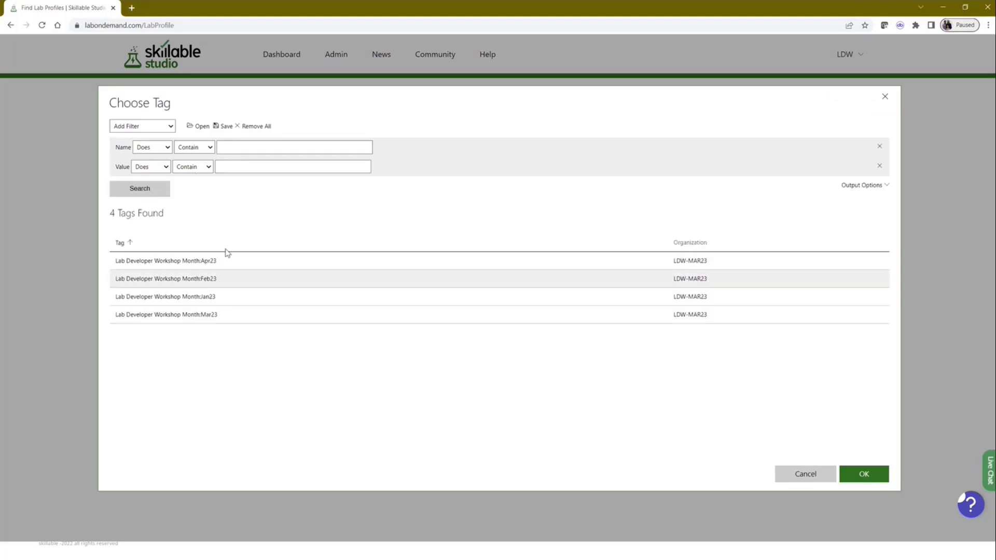
click(247, 315)
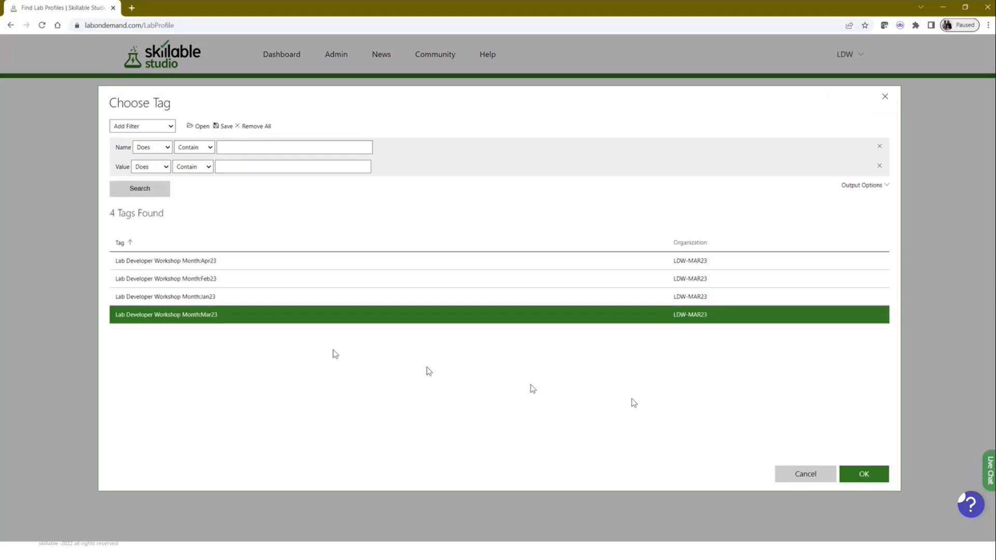
click(863, 473)
click(156, 305)
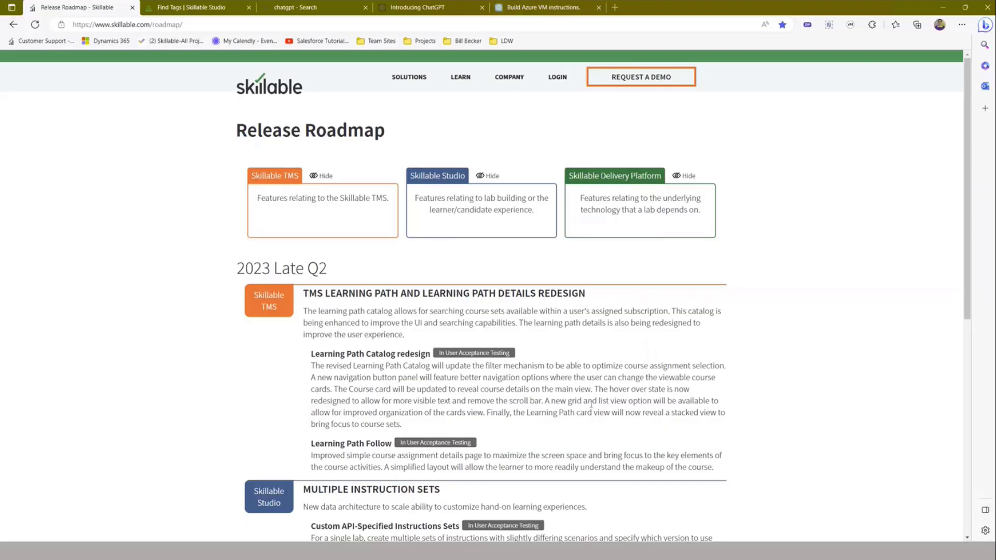
scroll(594, 389, down, 4)
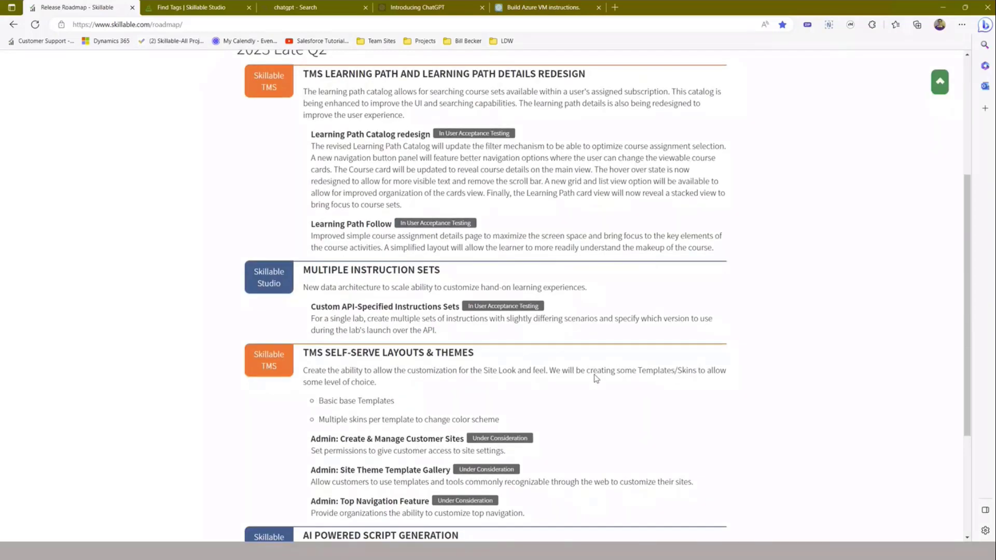
scroll(596, 378, up, 3)
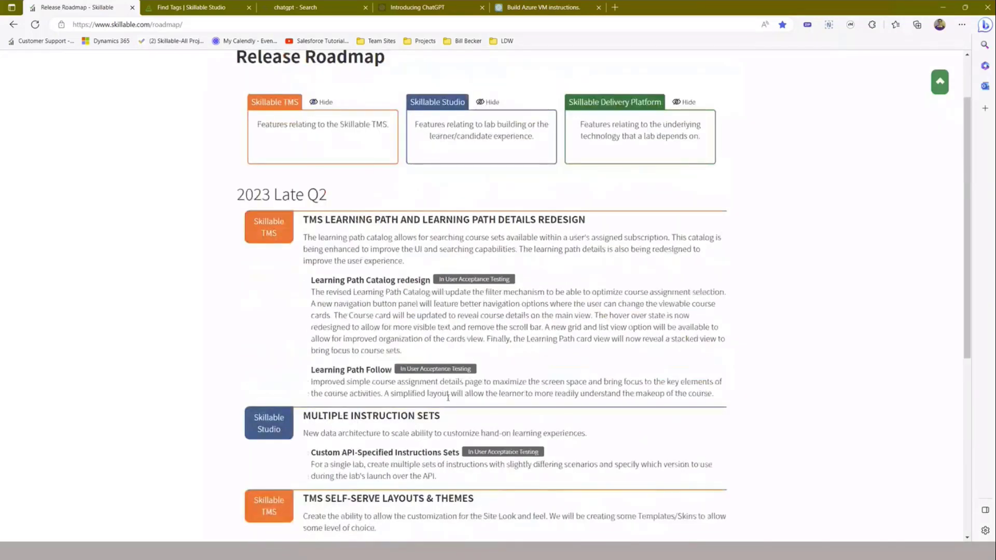
scroll(454, 269, down, 1)
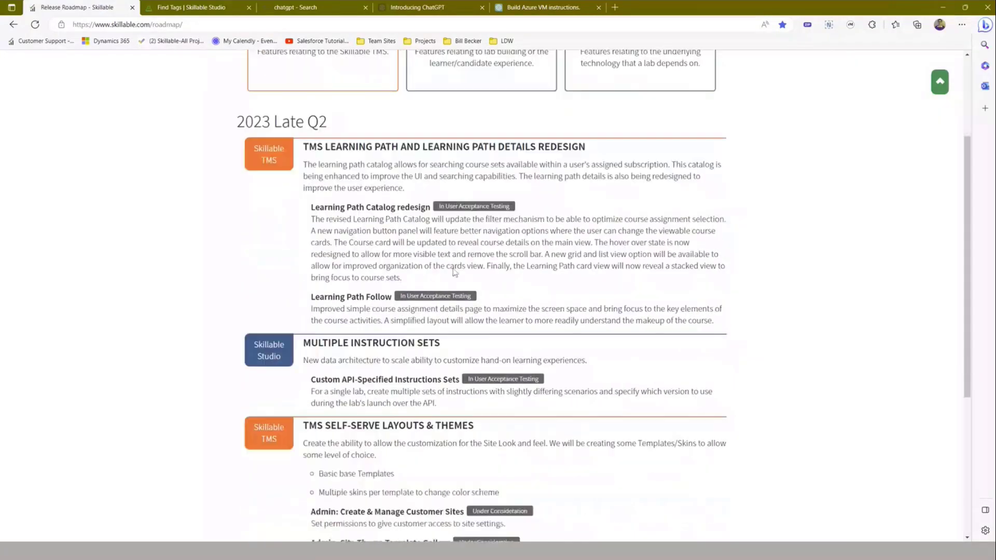
scroll(660, 358, down, 1)
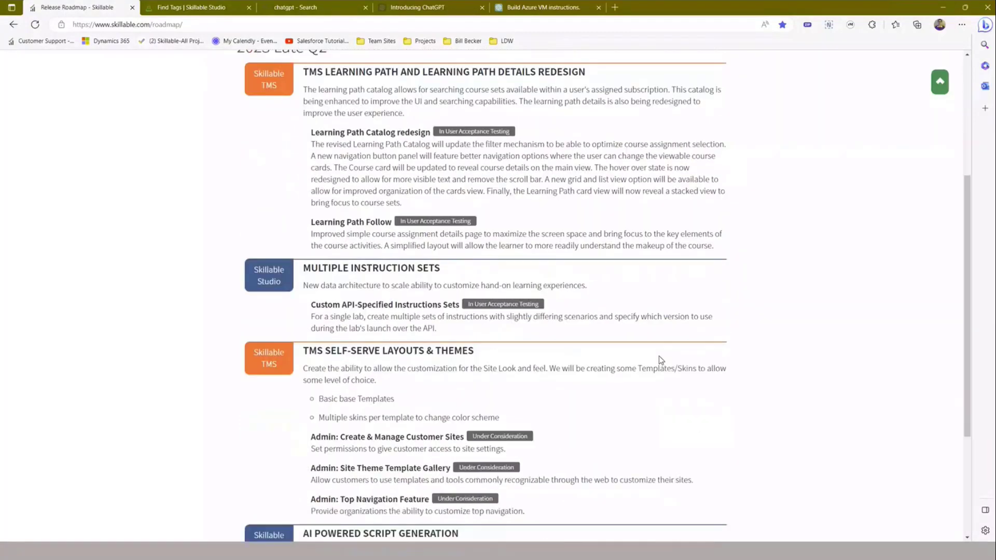
drag(438, 329, 294, 271)
click(649, 305)
scroll(574, 355, down, 3)
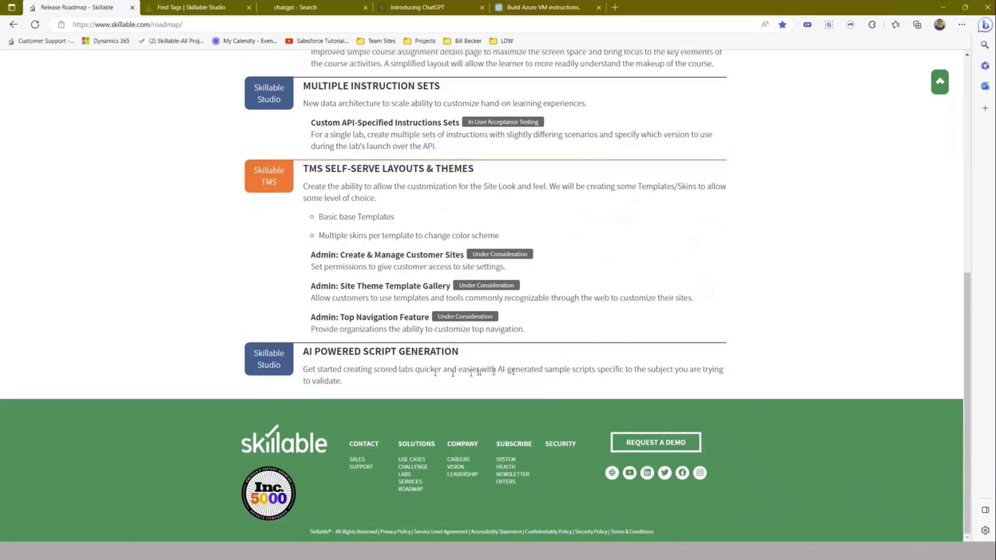
drag(487, 357, 323, 369)
scroll(616, 366, up, 8)
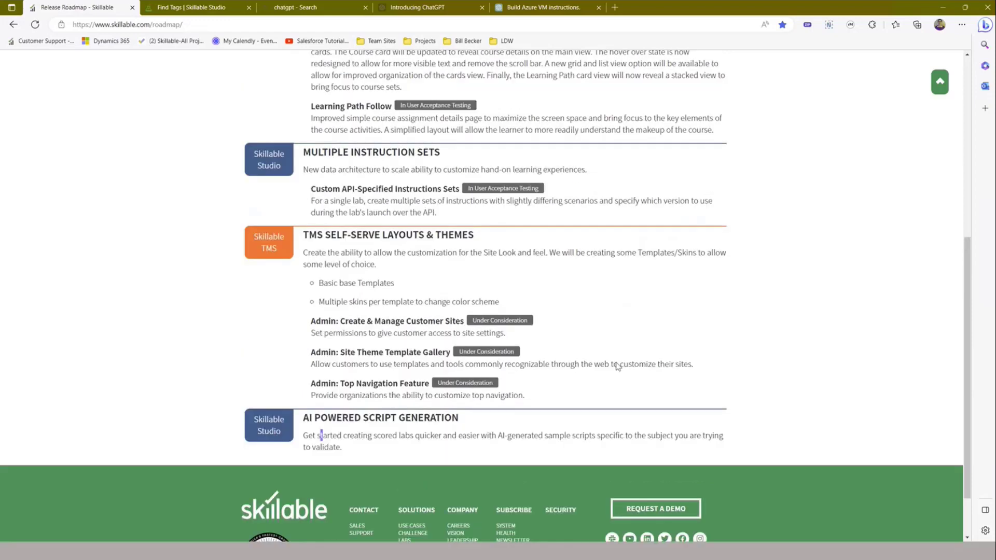